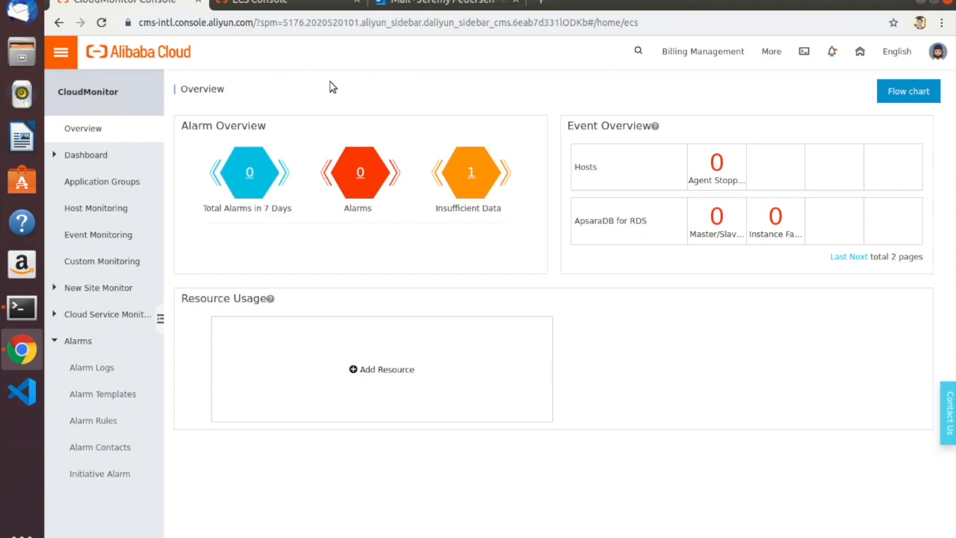
- In Host Monitoring, examine the Linux agent installation command offered for hosts that are not Aliyun ECS
{"action": "left_click", "coordinate": [86, 218]}
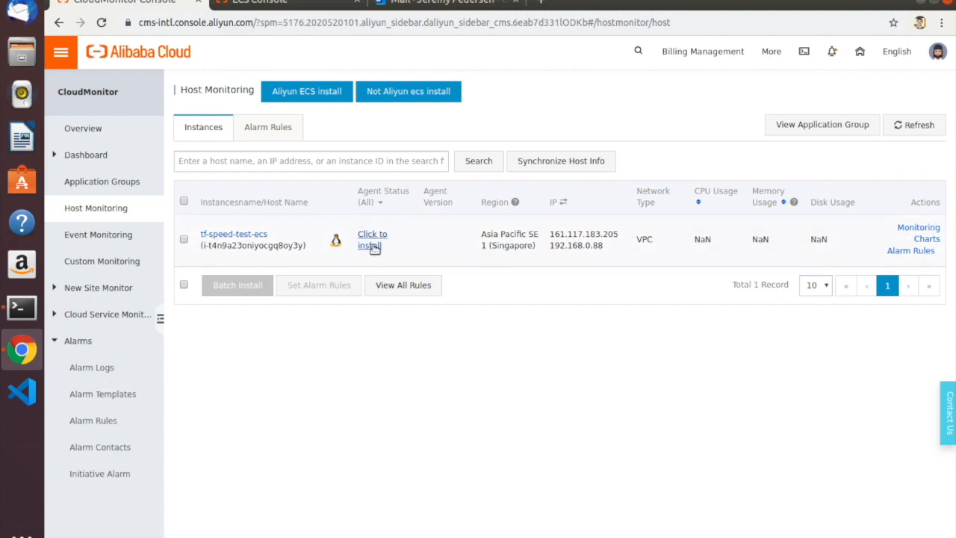
{"action": "left_click", "coordinate": [397, 95]}
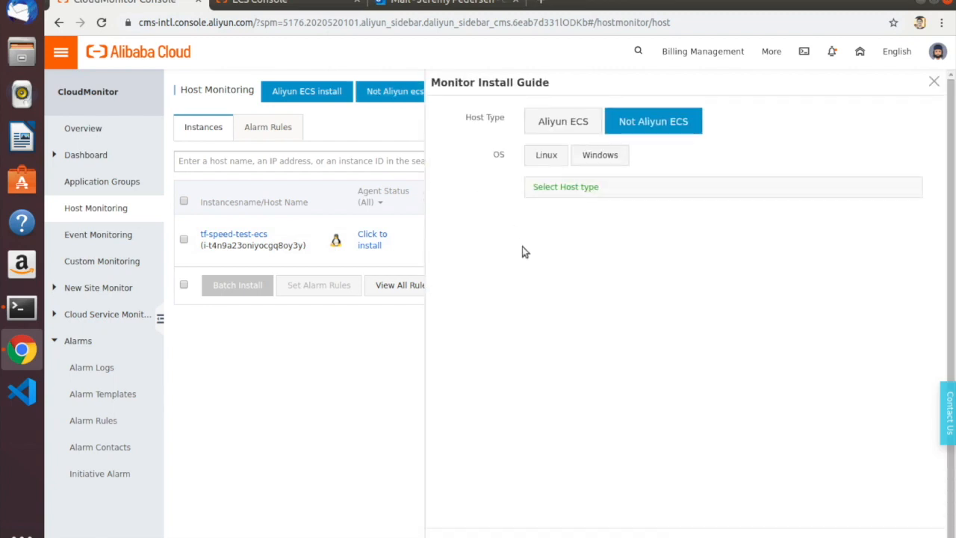
{"action": "left_click", "coordinate": [550, 160]}
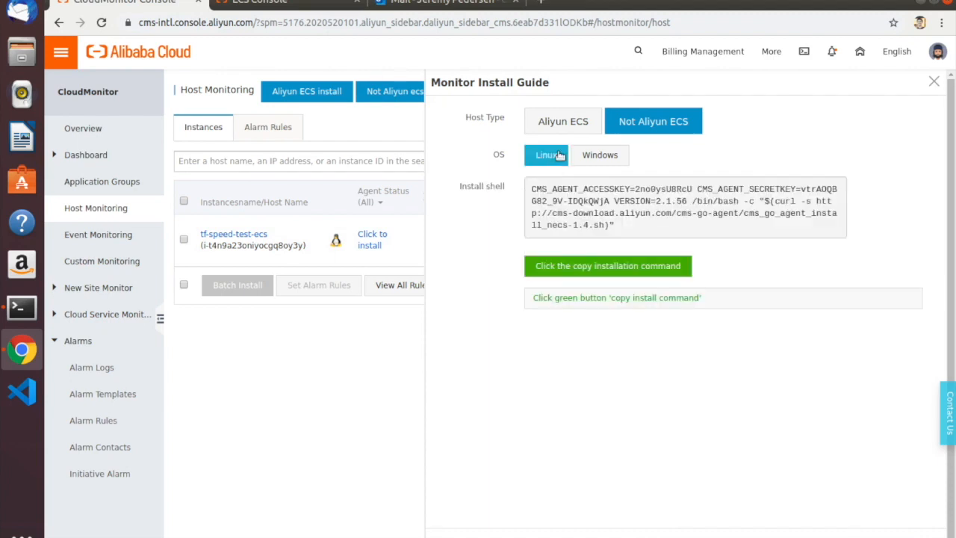
{"action": "left_click", "coordinate": [561, 270]}
{"action": "left_click", "coordinate": [578, 269]}
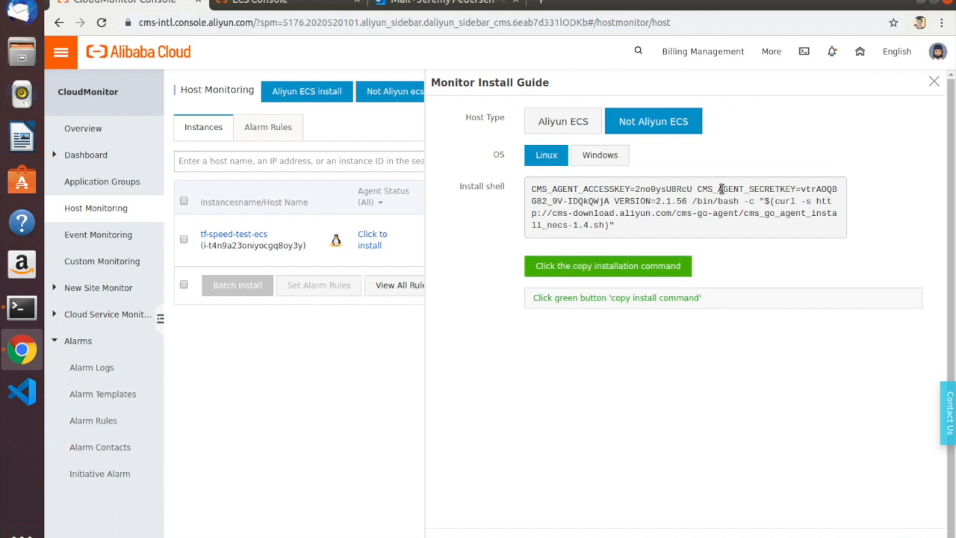
{"action": "left_click", "coordinate": [933, 82]}
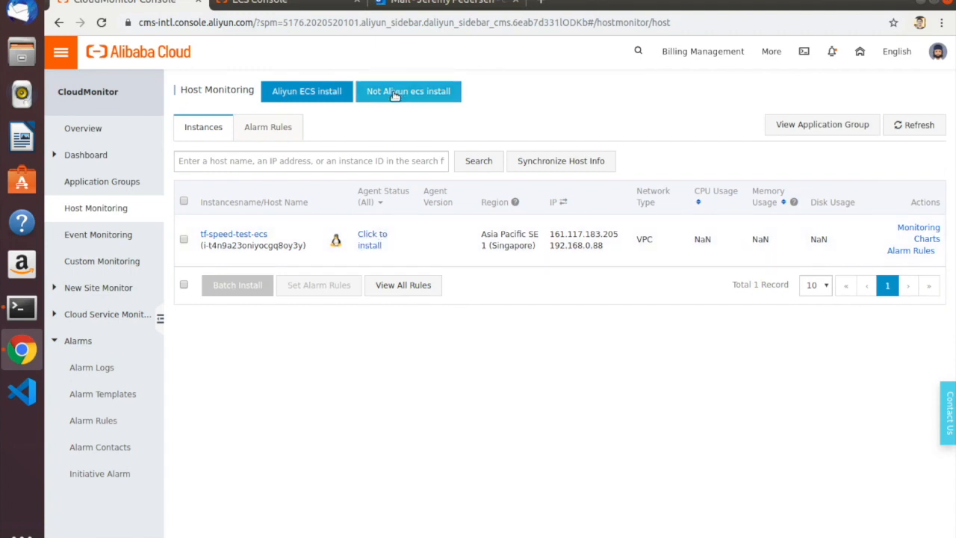
- Install the monitoring agent on the tf-speed-test-ecs instance
{"action": "left_click", "coordinate": [366, 238]}
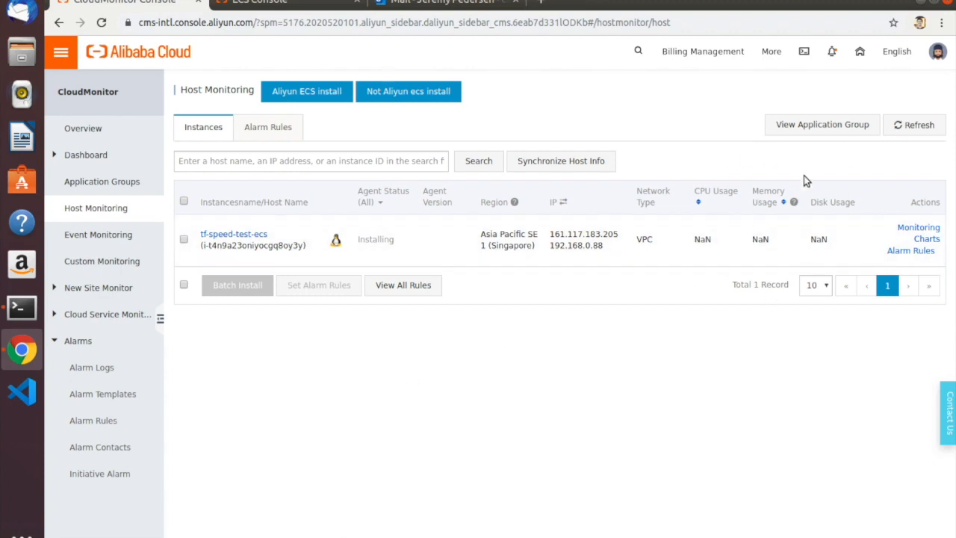
{"action": "left_click", "coordinate": [22, 307]}
{"action": "type", "text": "l"}
{"action": "key", "text": "BackSpace"}
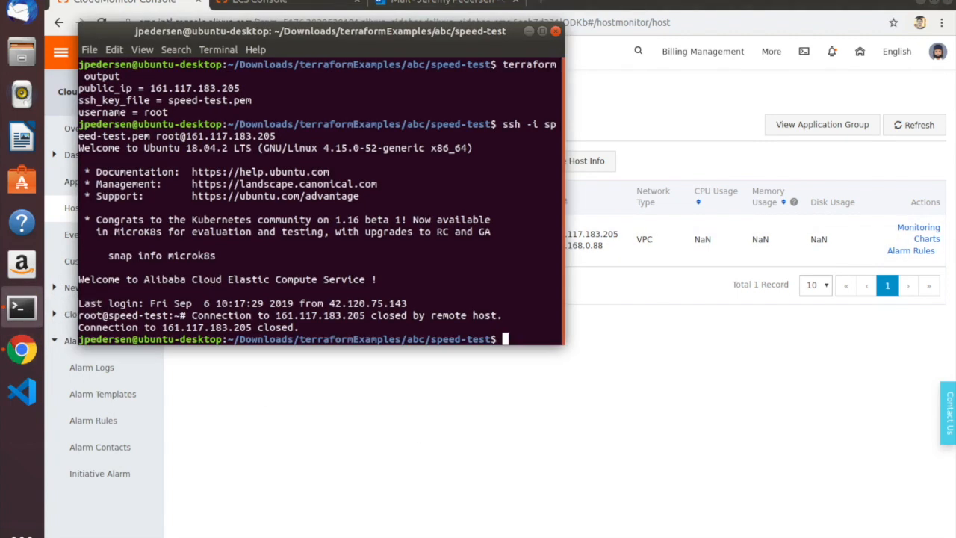
{"action": "key", "text": "Up"}
{"action": "key", "text": "Return"}
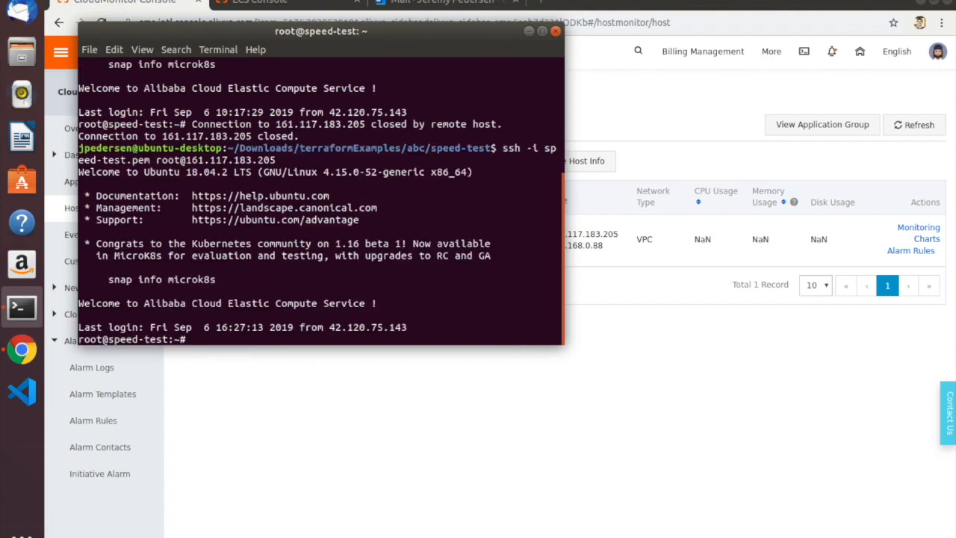
- Clear the terminal and run iperf without arguments to check that it is installed on the server
{"action": "type", "text": "cldaer"}
{"action": "key", "text": "BackSpace"}
{"action": "key", "text": "BackSpace"}
{"action": "key", "text": "BackSpace"}
{"action": "key", "text": "BackSpace"}
{"action": "type", "text": "ear"}
{"action": "key", "text": "Return"}
{"action": "type", "text": "iperf"}
{"action": "key", "text": "Return"}
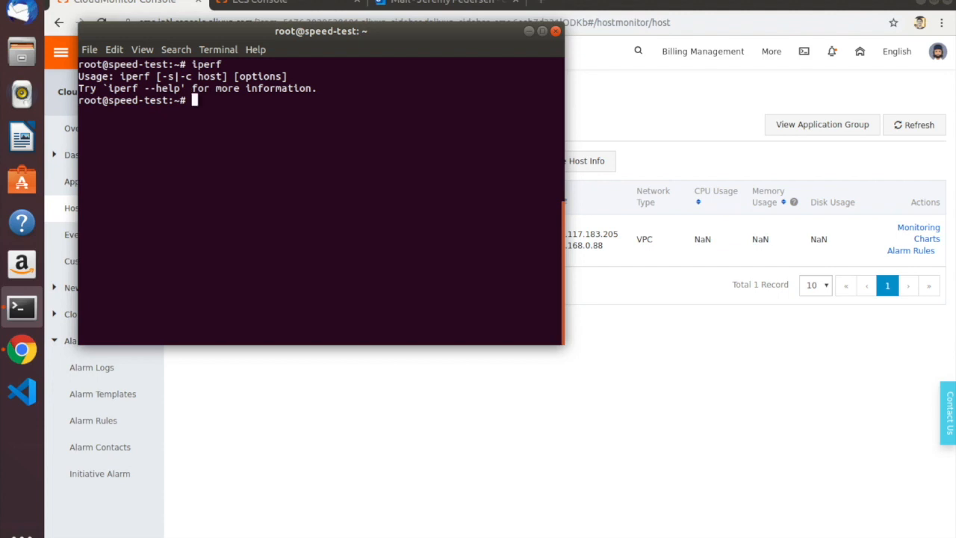
- Run stress without arguments and examine its option for spawning CPU workers
{"action": "type", "text": "stress"}
{"action": "key", "text": "Return"}
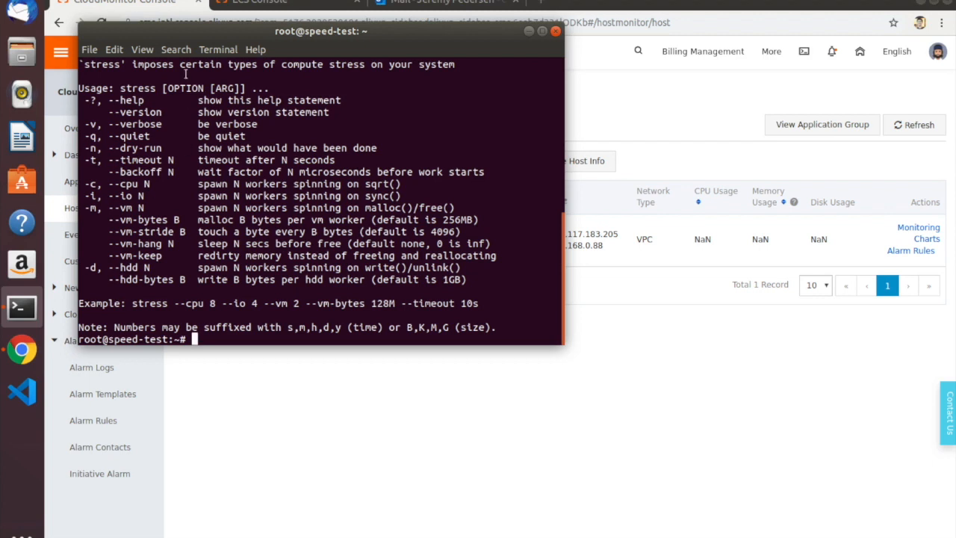
{"action": "left_click_drag", "start_coordinate": [200, 186], "coordinate": [538, 187]}
{"action": "left_click", "coordinate": [415, 186]}
- Switch back to the CloudMonitor console in the browser and delete the CPUOveruse alarm rule from Host Monitoring
{"action": "left_click", "coordinate": [267, 470]}
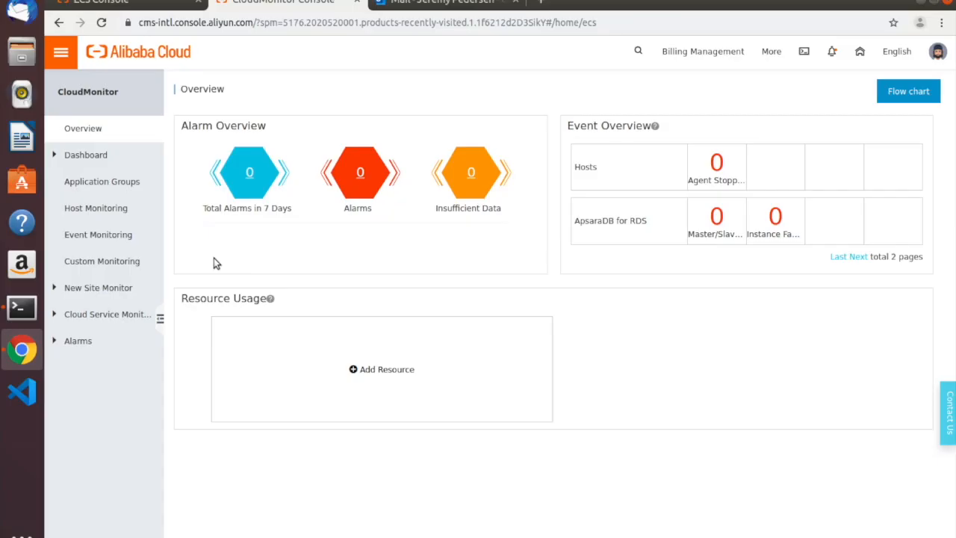
{"action": "left_click", "coordinate": [120, 208]}
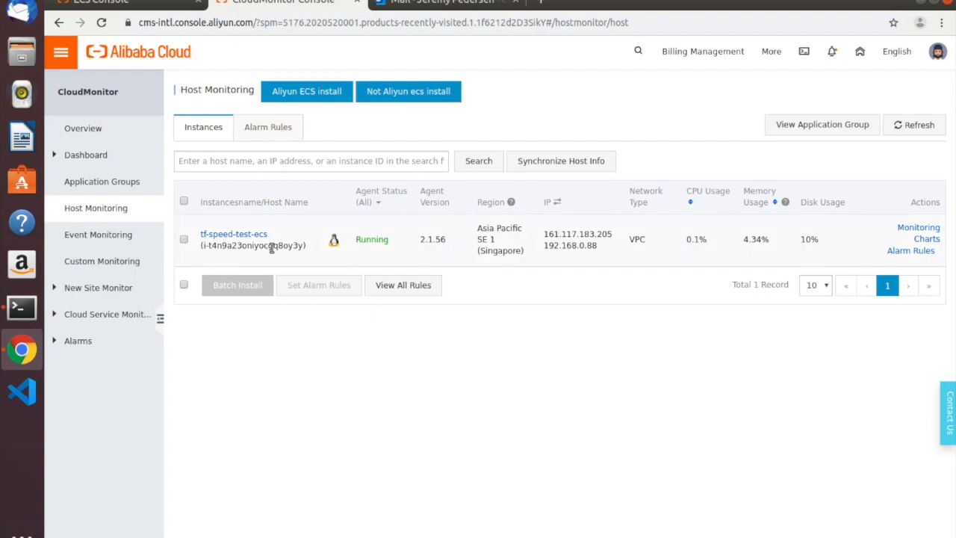
{"action": "left_click", "coordinate": [264, 131]}
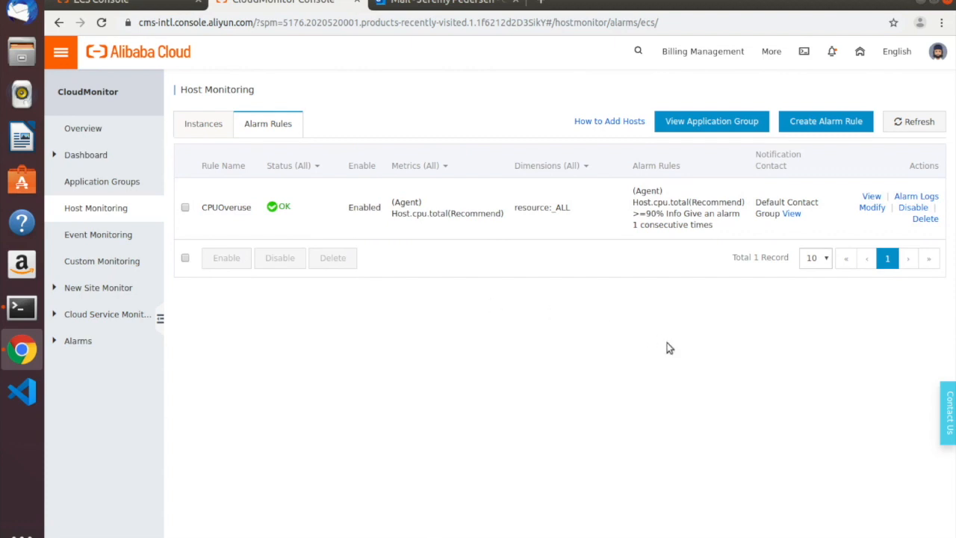
{"action": "left_click", "coordinate": [924, 219]}
{"action": "left_click", "coordinate": [682, 190]}
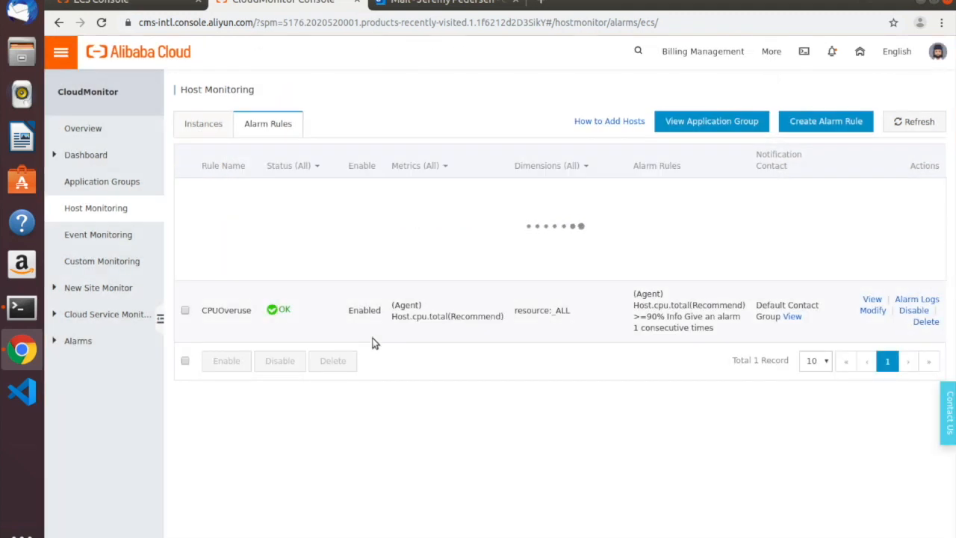
- Start a new ECS alarm rule named CPUOverusage with a CPU usage threshold of 90%
{"action": "left_click", "coordinate": [816, 121]}
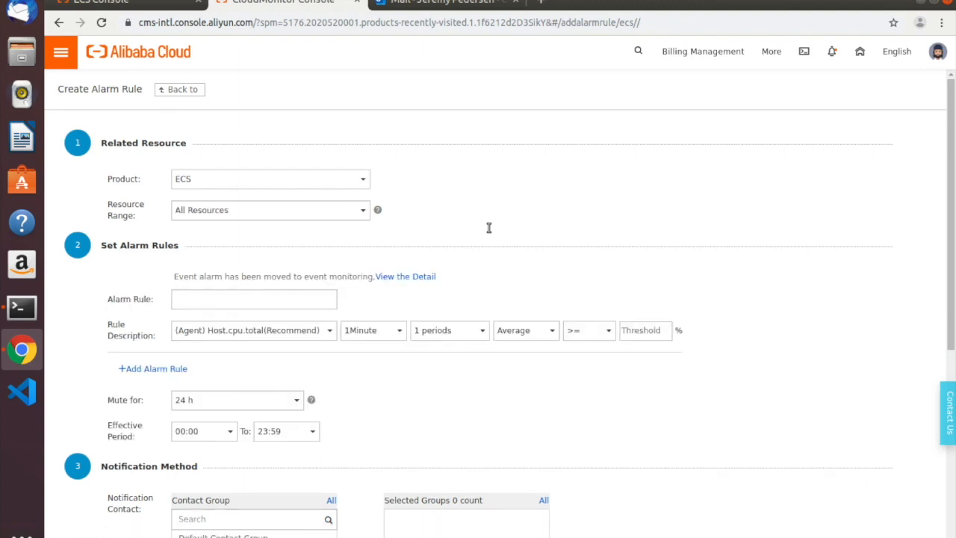
{"action": "left_click", "coordinate": [293, 299]}
{"action": "type", "text": "CPUOverusage"}
{"action": "left_click_drag", "start_coordinate": [949, 256], "coordinate": [950, 313]}
{"action": "left_click", "coordinate": [651, 254]}
{"action": "type", "text": "90"}
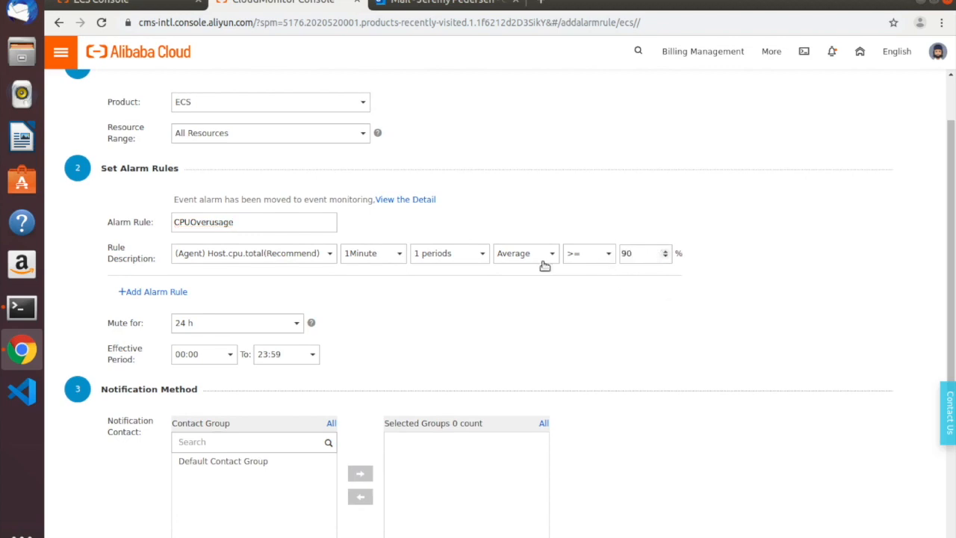
- Add a second alarm rule named CPUUnderusage that triggers when average total CPU usage is <= 10%
{"action": "mouse_move", "coordinate": [949, 297]}
{"action": "left_mouse_down"}
{"action": "mouse_move", "coordinate": [950, 360]}
{"action": "mouse_move", "coordinate": [950, 295]}
{"action": "left_mouse_up"}
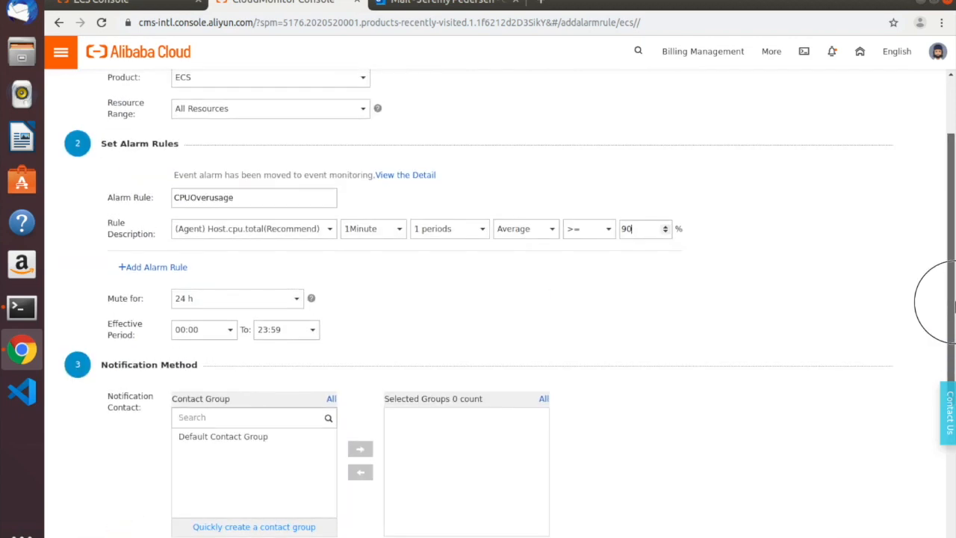
{"action": "left_click", "coordinate": [149, 267]}
{"action": "type", "text": "CPU"}
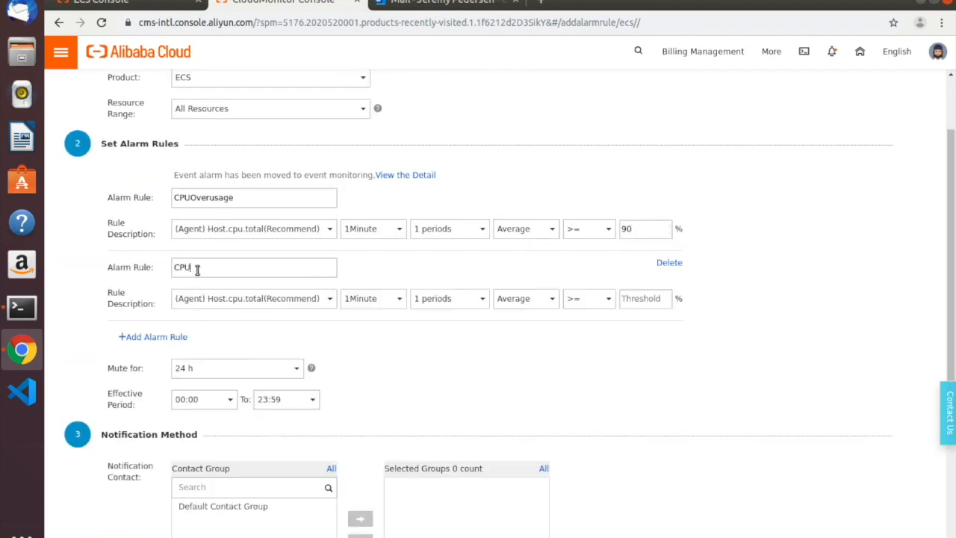
{"action": "type", "text": "Underusage"}
{"action": "left_click", "coordinate": [592, 302]}
{"action": "left_click", "coordinate": [587, 361]}
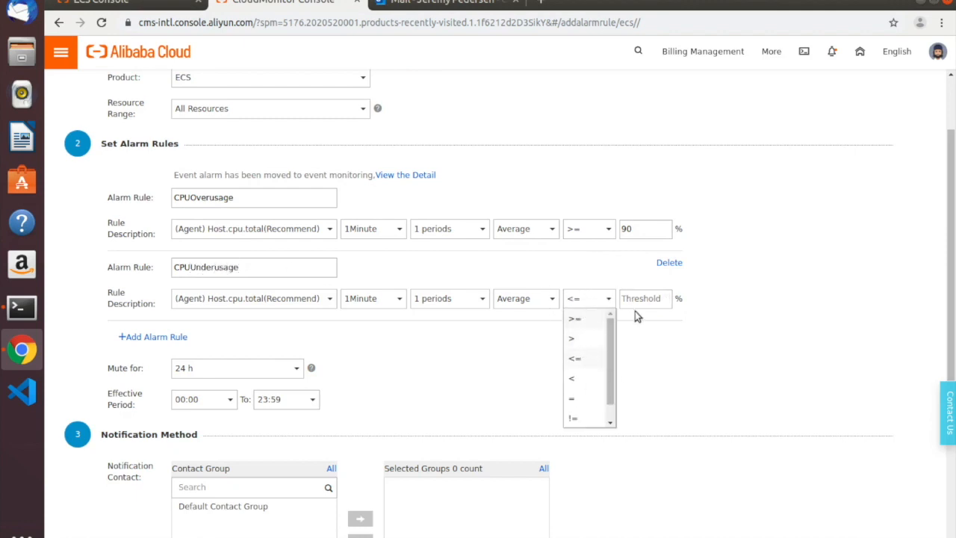
{"action": "left_click", "coordinate": [643, 306]}
{"action": "type", "text": "10"}
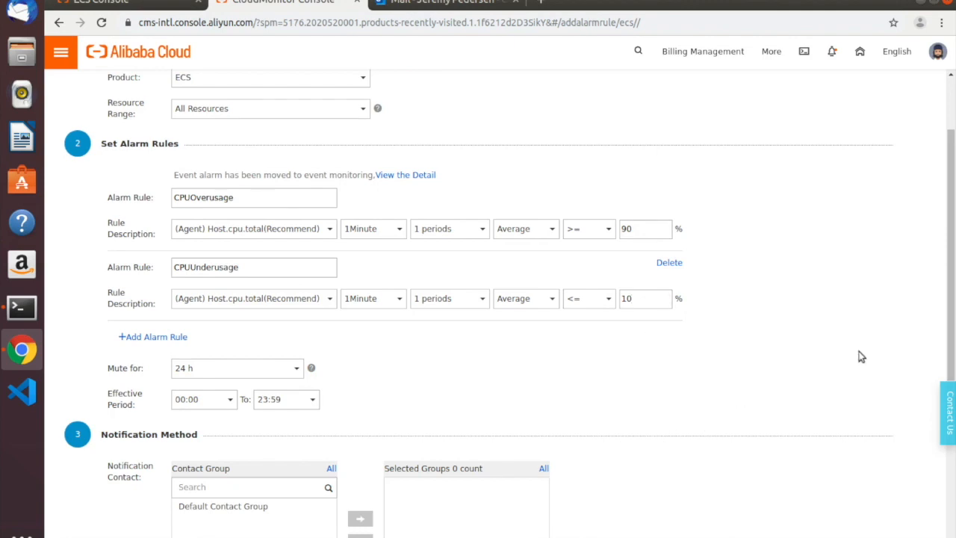
- Set Default Contact Group as the notification contact and create the two CPU alarm rules
{"action": "left_click_drag", "start_coordinate": [950, 333], "coordinate": [950, 496]}
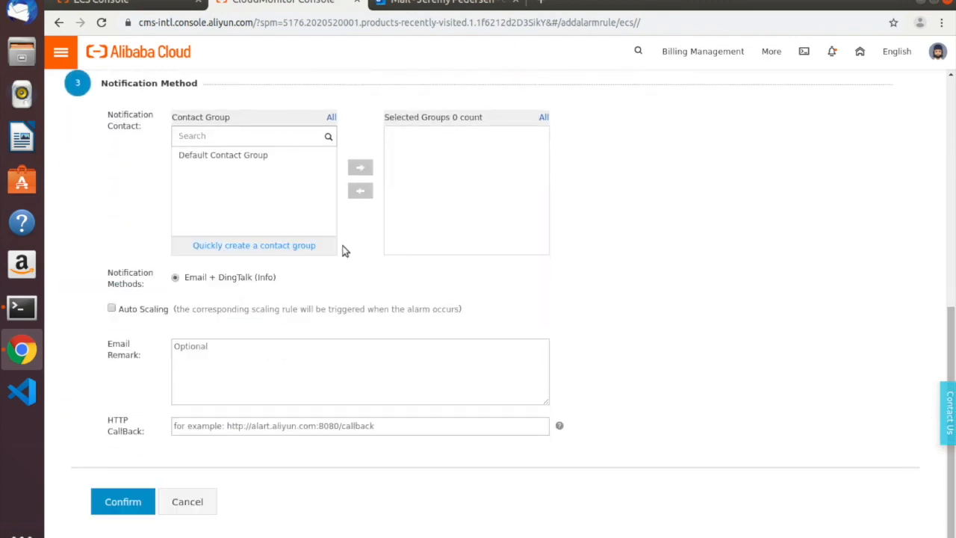
{"action": "left_click", "coordinate": [229, 155]}
{"action": "left_click", "coordinate": [360, 170]}
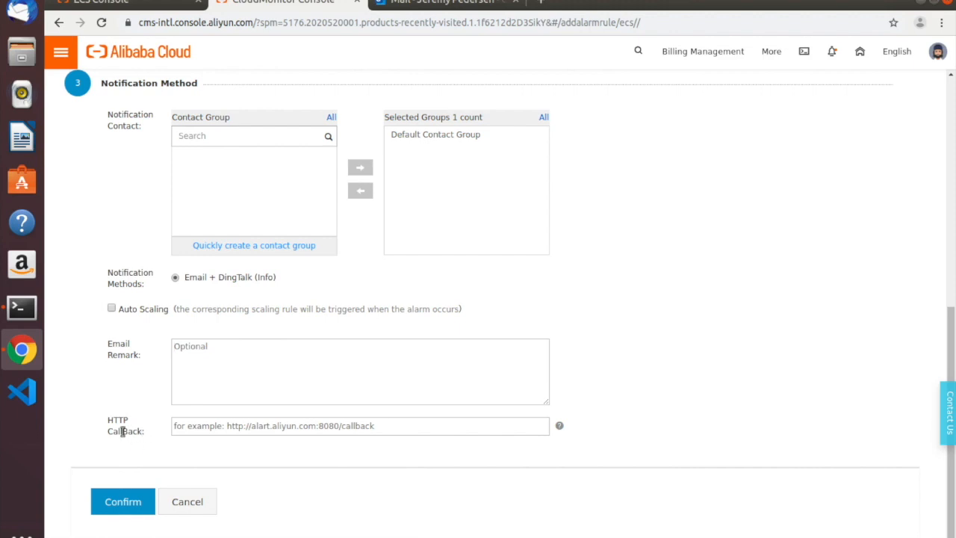
{"action": "left_click", "coordinate": [122, 501]}
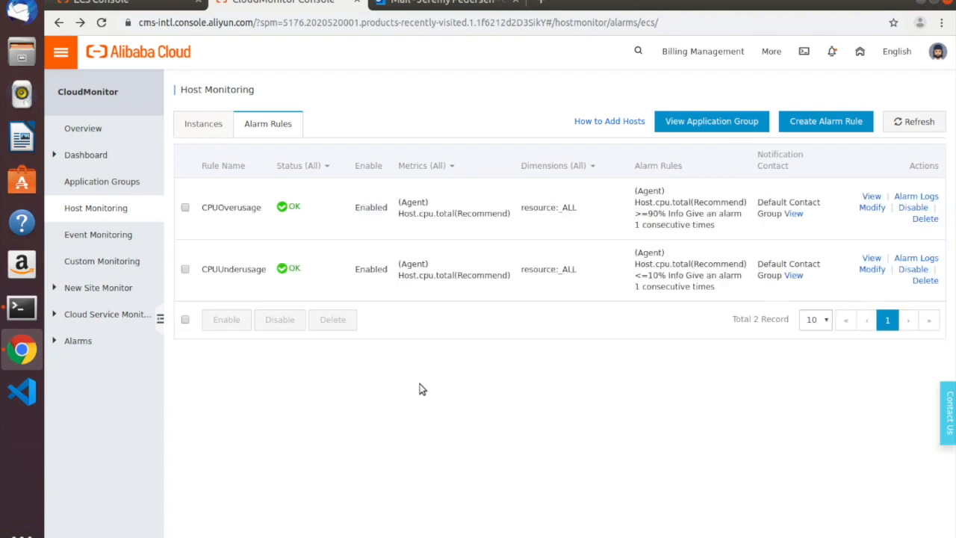
- Start another alarm rule for all ECS resources and name it HighMemoryUsage
{"action": "left_click", "coordinate": [798, 123]}
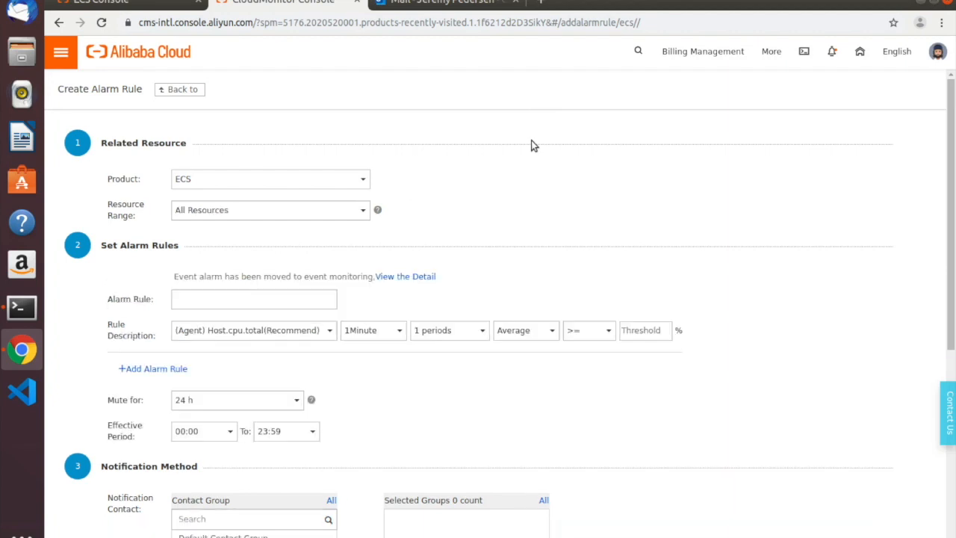
{"action": "left_click_drag", "start_coordinate": [951, 199], "coordinate": [952, 291]}
{"action": "left_click", "coordinate": [294, 154]}
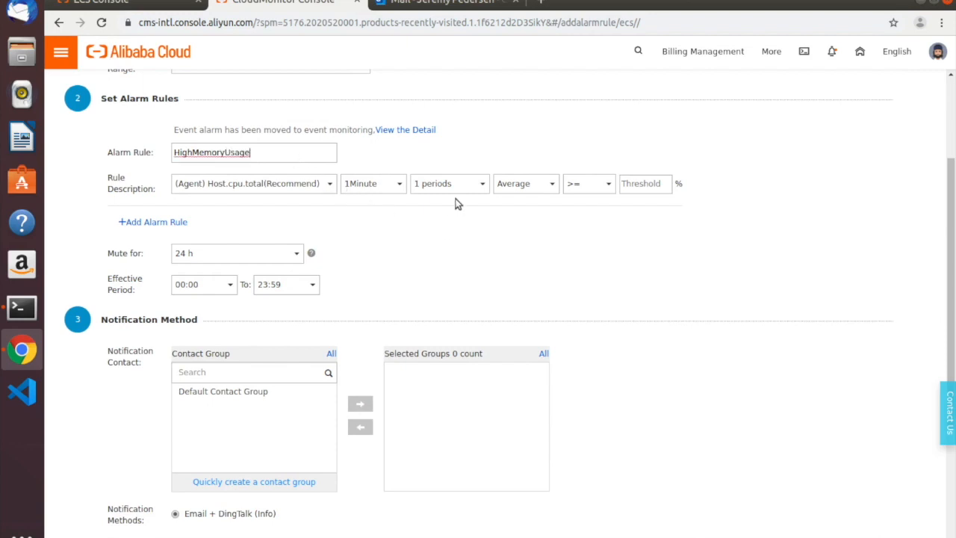
- Set the HighMemoryUsage rule's metric to (Agent) Host.mem.used with a threshold of 2 Gbytes
{"action": "left_click", "coordinate": [291, 184]}
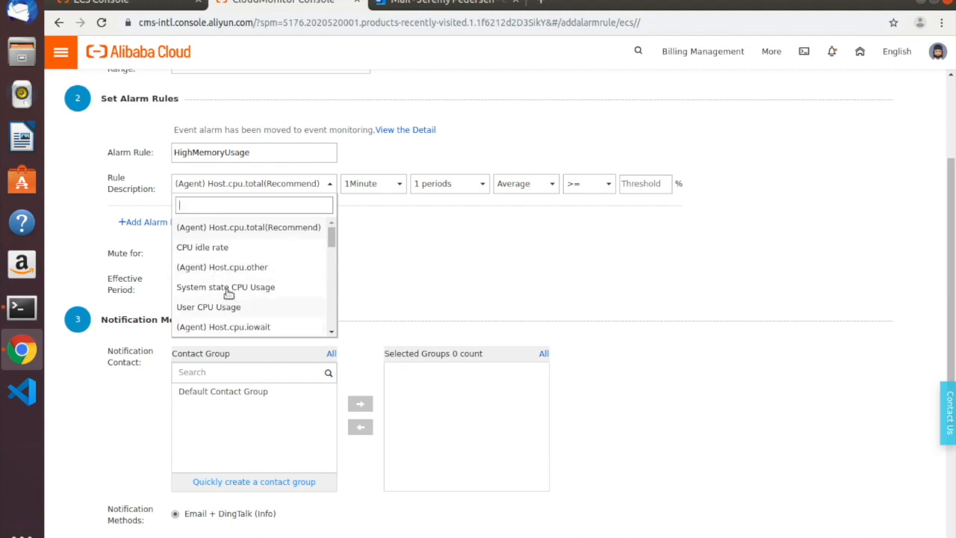
{"action": "left_click_drag", "start_coordinate": [331, 236], "coordinate": [333, 273]}
{"action": "scroll", "coordinate": [332, 250], "scroll_direction": "down", "scroll_amount": 1}
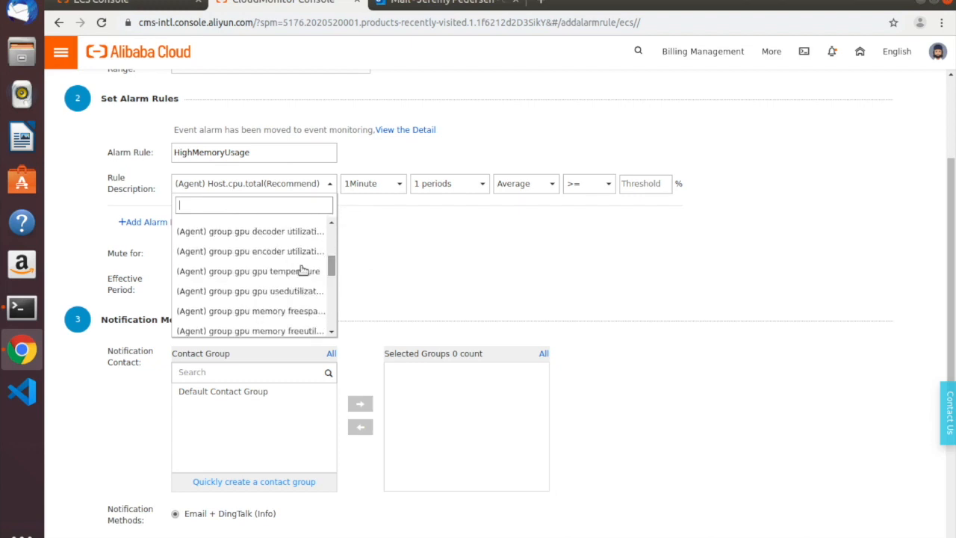
{"action": "type", "text": "mem"}
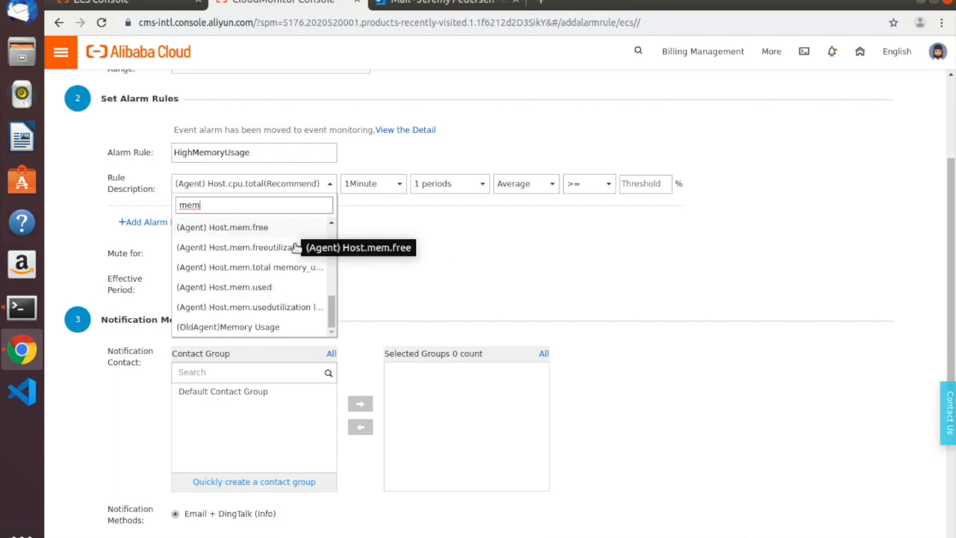
{"action": "left_click", "coordinate": [254, 289]}
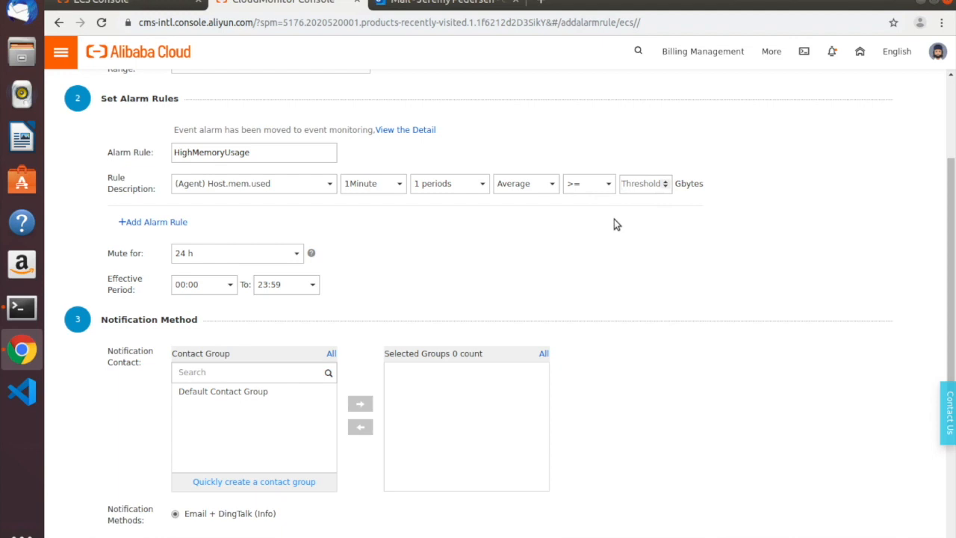
{"action": "type", "text": "2"}
- Notify Default Contact Group for the HighMemoryUsage rule and create it
{"action": "left_click_drag", "start_coordinate": [950, 295], "coordinate": [950, 394]}
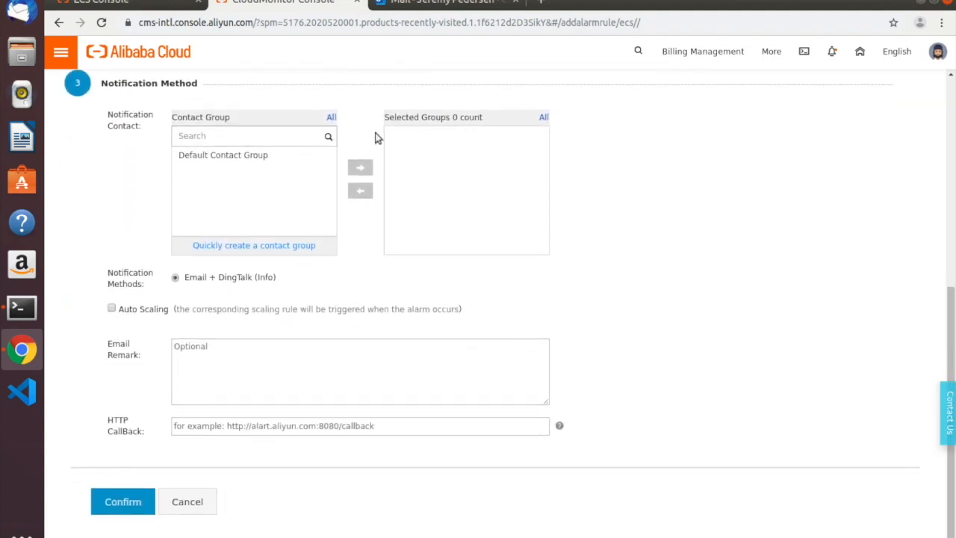
{"action": "left_click", "coordinate": [297, 162]}
{"action": "left_click", "coordinate": [359, 167]}
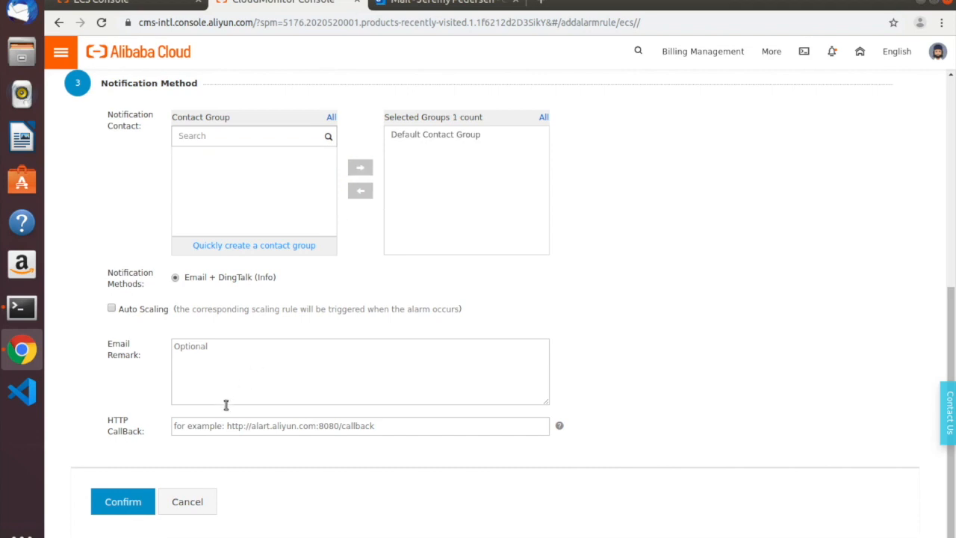
{"action": "left_click", "coordinate": [112, 500]}
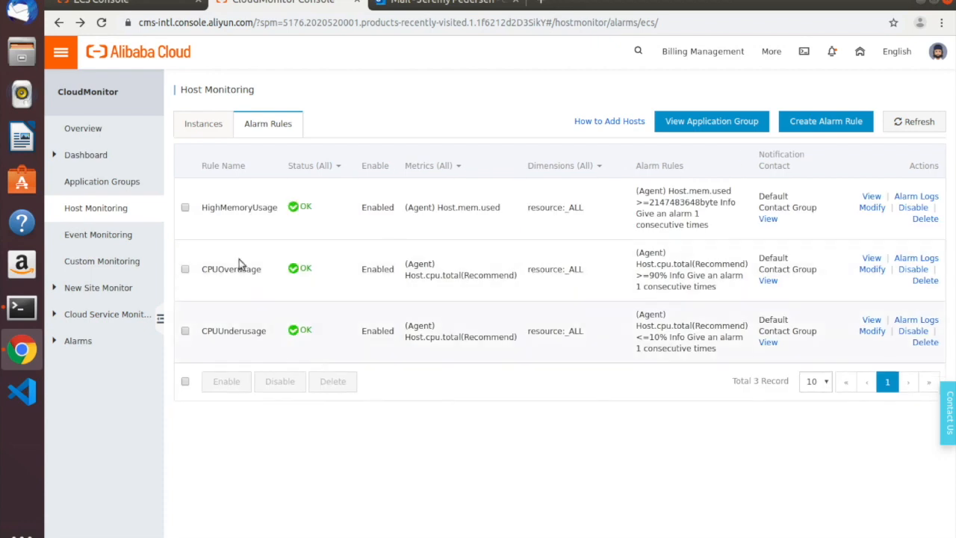
- Search the Alibaba Cloud products for "cloudmon" and open CloudMonitor from the Monitor and Management results
{"action": "left_click", "coordinate": [55, 59]}
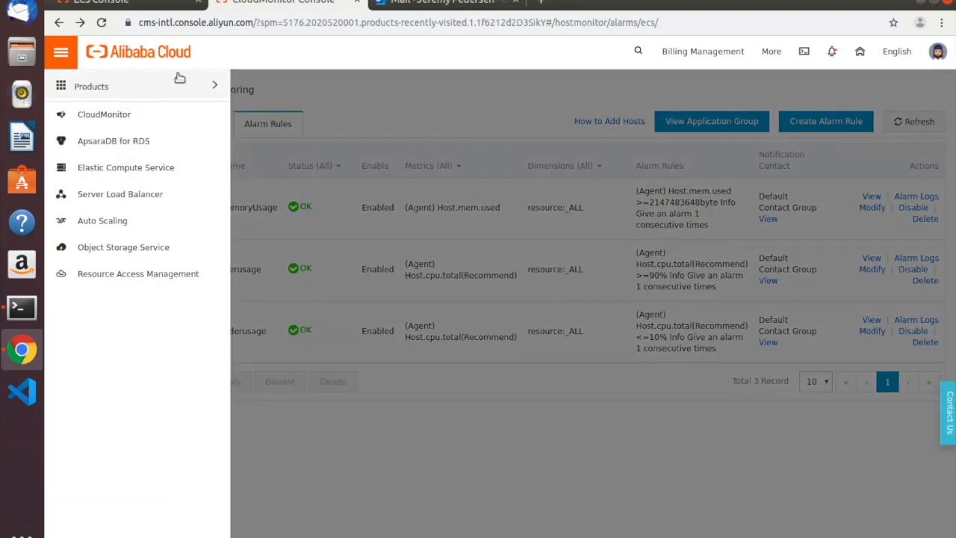
{"action": "mouse_move", "coordinate": [181, 82]}
{"action": "type", "text": "cloudmon"}
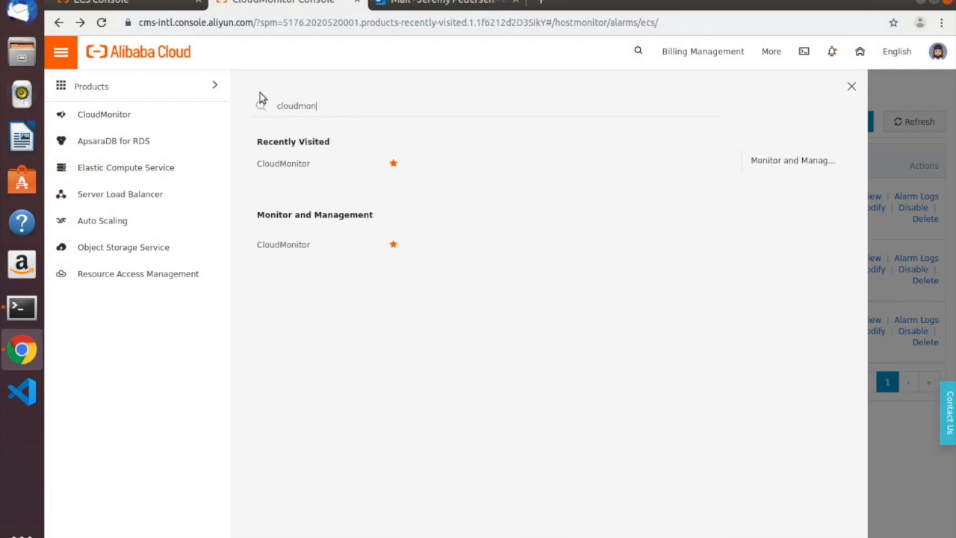
{"action": "right_click", "coordinate": [301, 246]}
{"action": "left_click", "coordinate": [321, 251]}
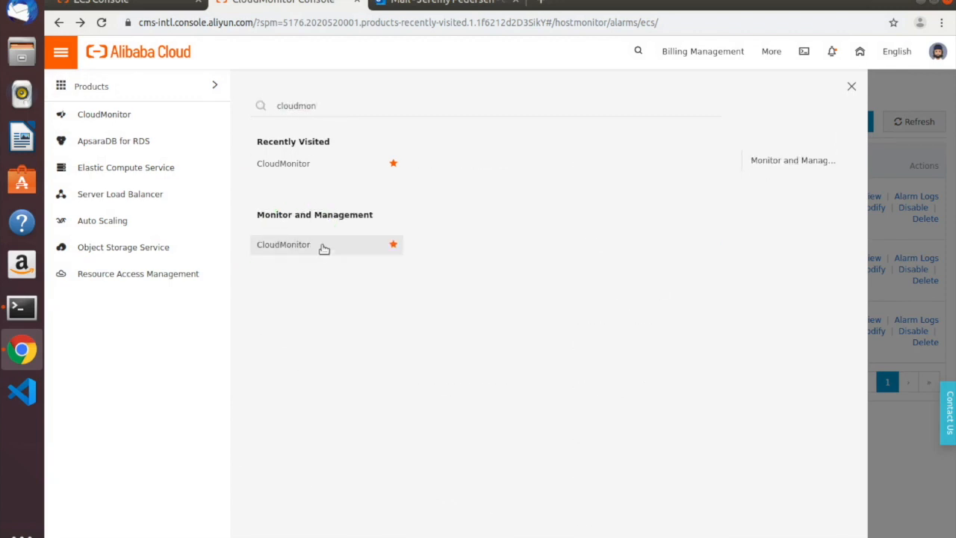
- Dismiss the product search and open the tf-speed-test-ecs monitoring page from Host Monitoring in the other CloudMonitor tab
{"action": "left_click", "coordinate": [851, 89]}
{"action": "left_click", "coordinate": [363, 96]}
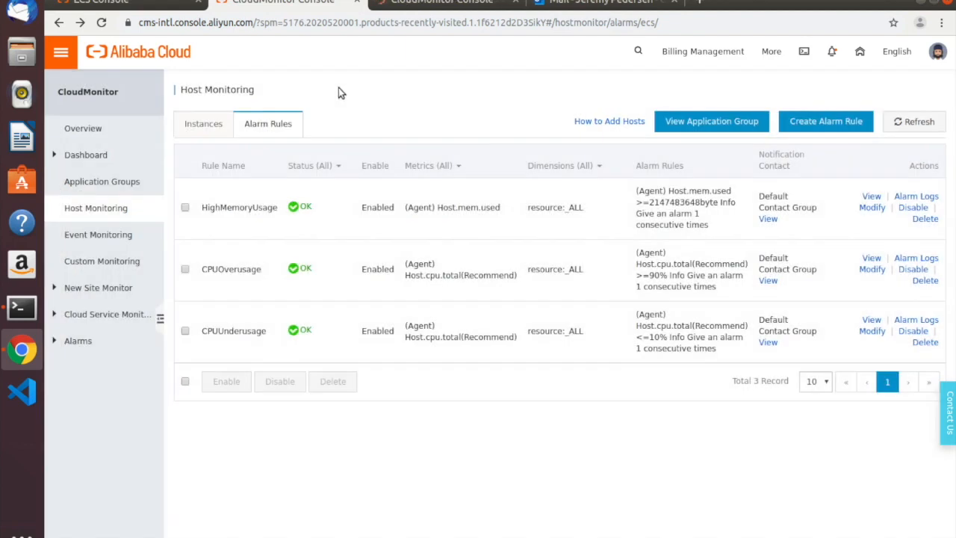
{"action": "left_click", "coordinate": [418, 3]}
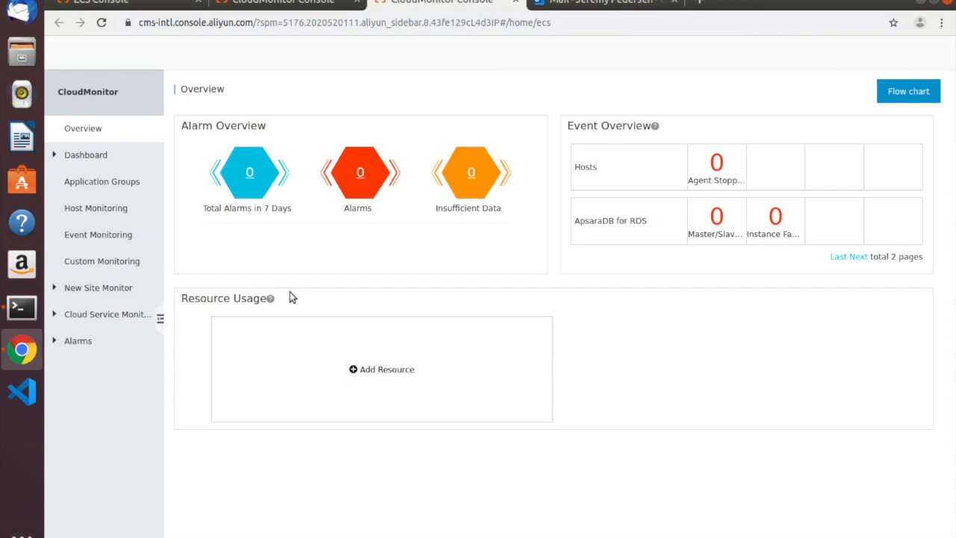
{"action": "left_click", "coordinate": [96, 207]}
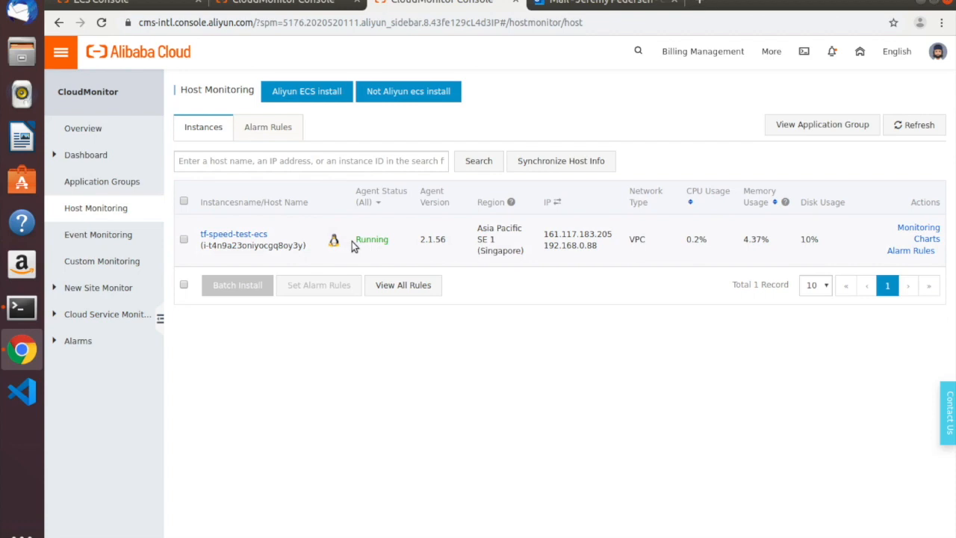
{"action": "left_click", "coordinate": [251, 234]}
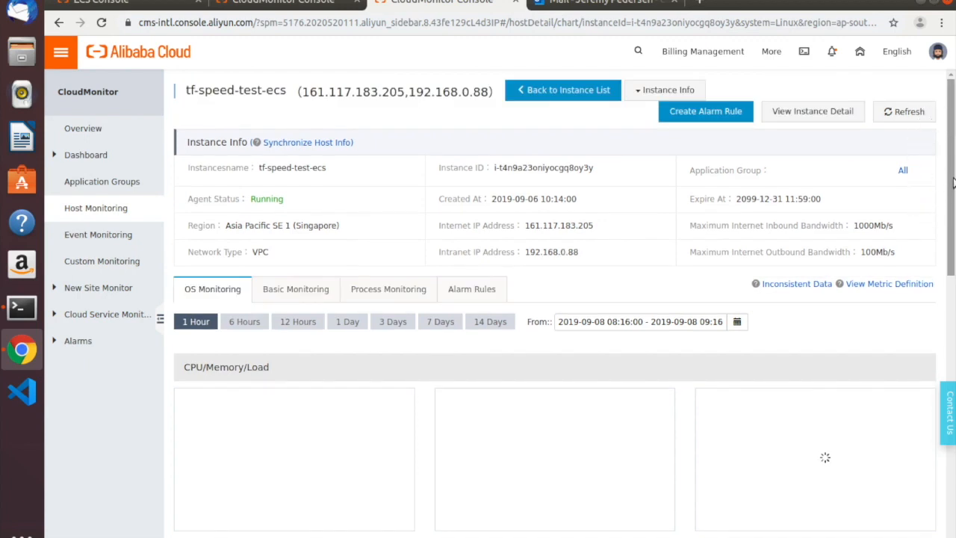
- Review the instance's CPU, memory, load and disk charts over 1 hour, 6 hours and 12 hours, ending on 1 hour
{"action": "scroll", "coordinate": [953, 182], "scroll_direction": "down", "scroll_amount": 3}
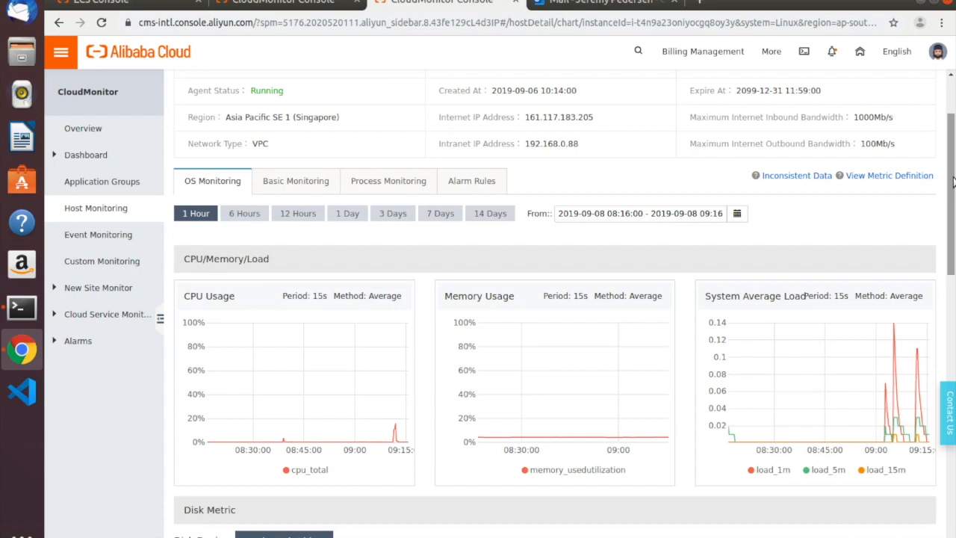
{"action": "left_click_drag", "start_coordinate": [951, 183], "coordinate": [952, 257]}
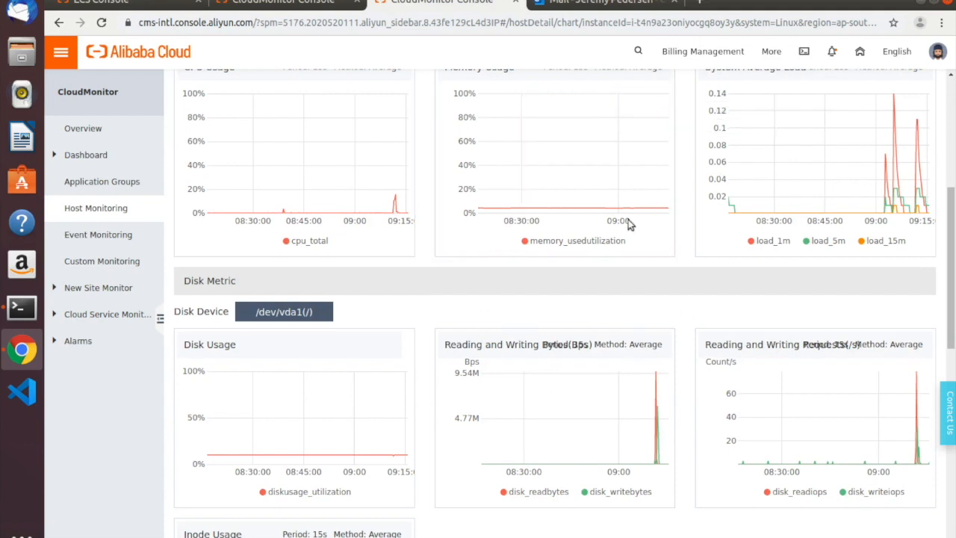
{"action": "left_click_drag", "start_coordinate": [946, 266], "coordinate": [939, 195]}
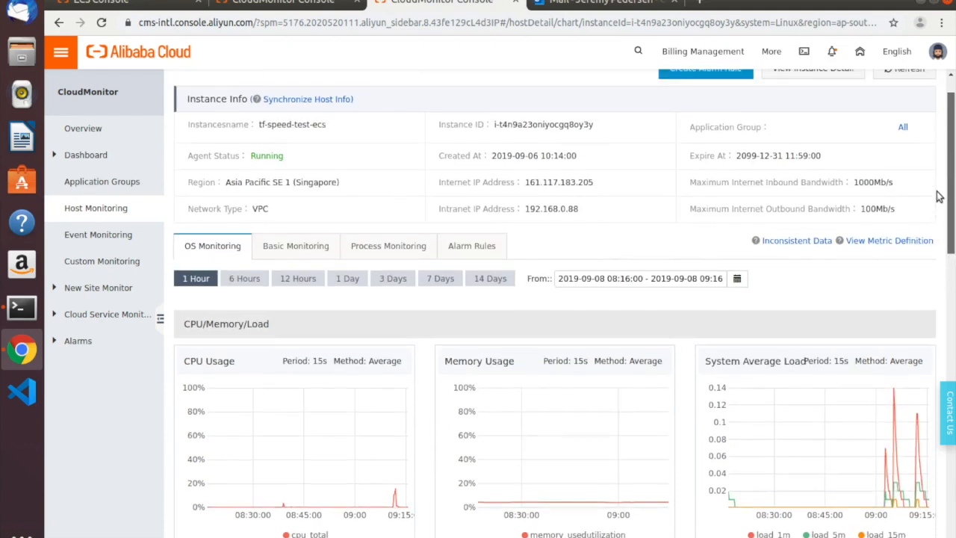
{"action": "left_click", "coordinate": [259, 281]}
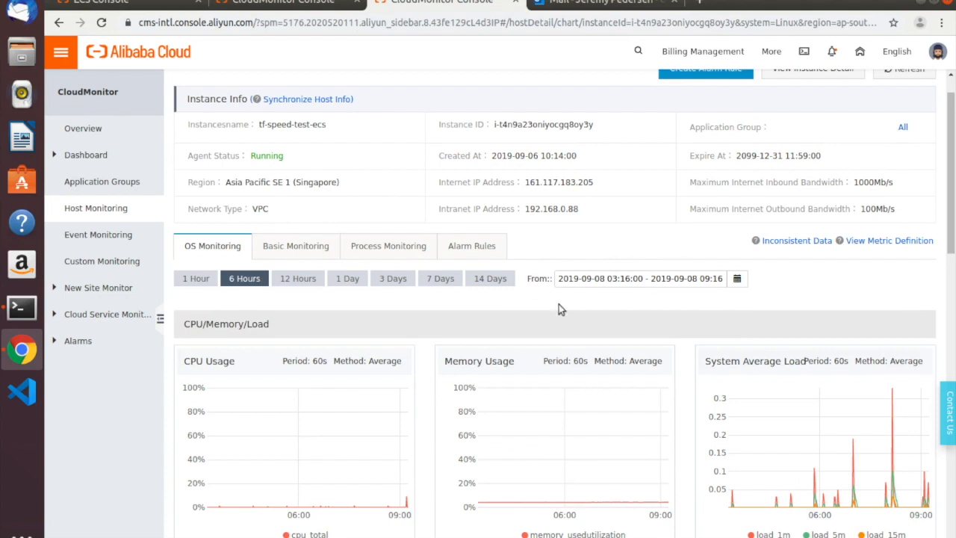
{"action": "left_click", "coordinate": [306, 283]}
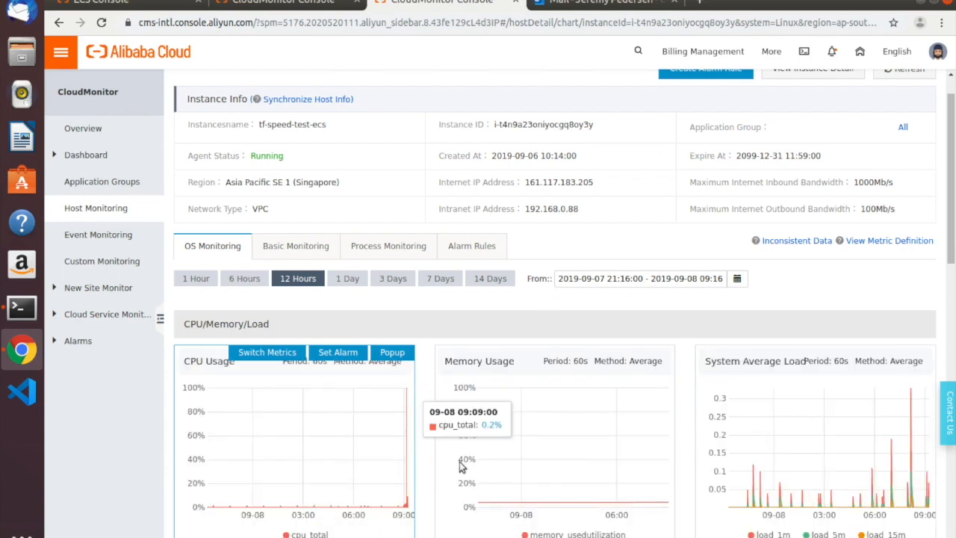
{"action": "left_click", "coordinate": [202, 282]}
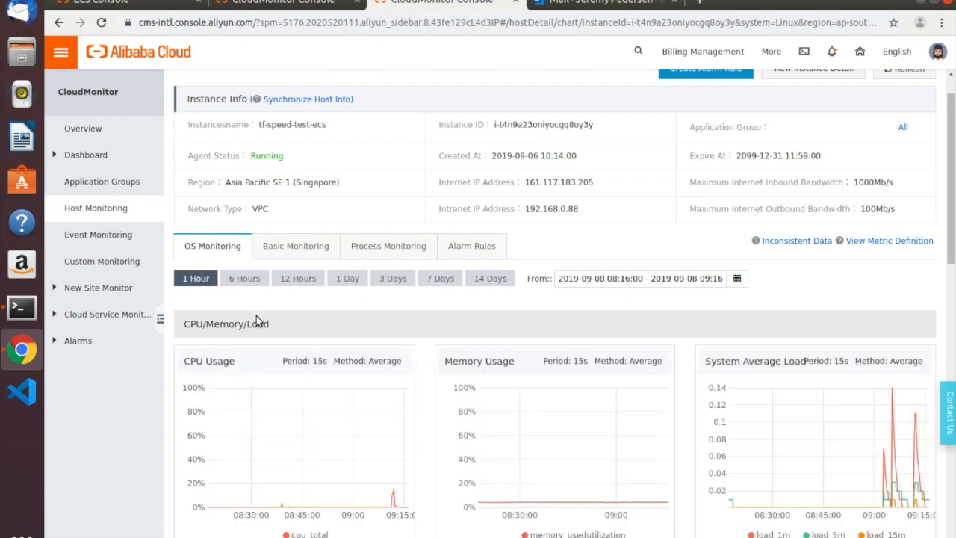
- View the instance's Basic Monitoring charts and the Process Monitoring active process list, ending on OS Monitoring
{"action": "left_click", "coordinate": [292, 246]}
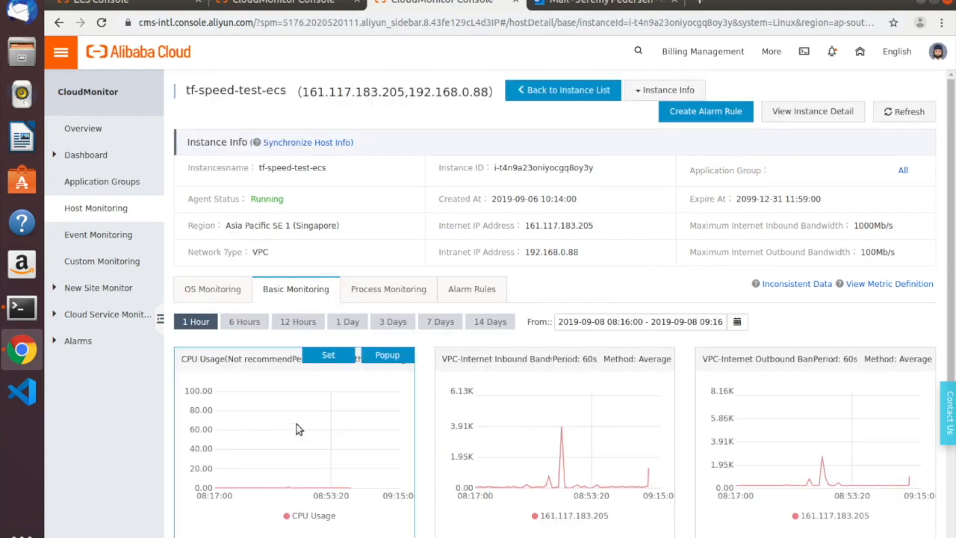
{"action": "left_click", "coordinate": [378, 291]}
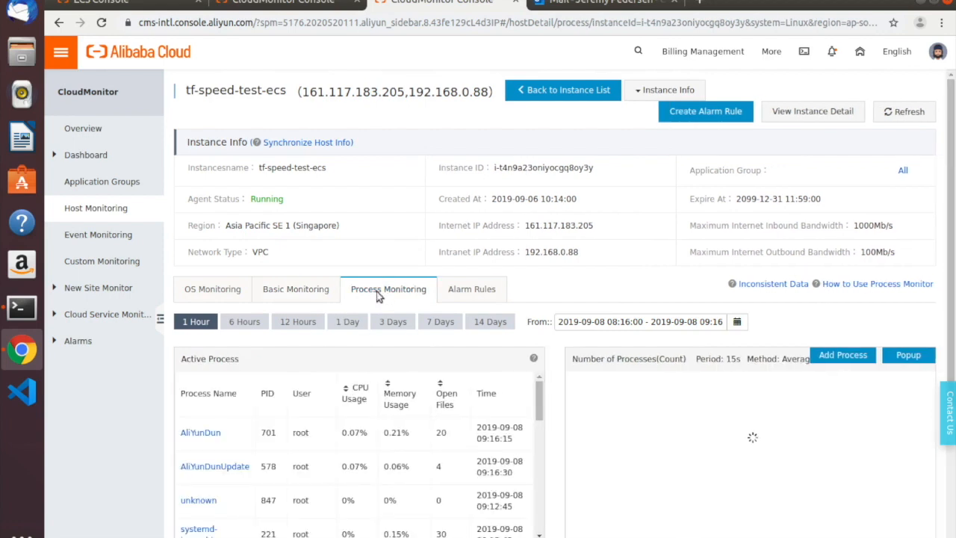
{"action": "left_click_drag", "start_coordinate": [535, 401], "coordinate": [373, 337]}
{"action": "left_click", "coordinate": [541, 394]}
{"action": "left_click", "coordinate": [213, 289]}
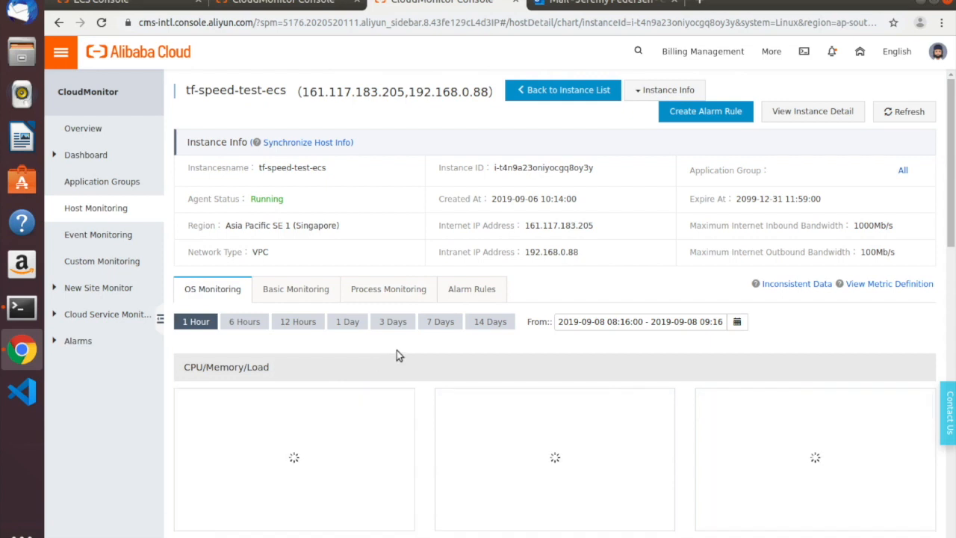
- Switch to the Outlook inbox, open the Alibaba Cloud alarm notification and highlight the rule name CPUUnderusage in its subject
{"action": "left_click", "coordinate": [566, 6]}
{"action": "left_click", "coordinate": [337, 141]}
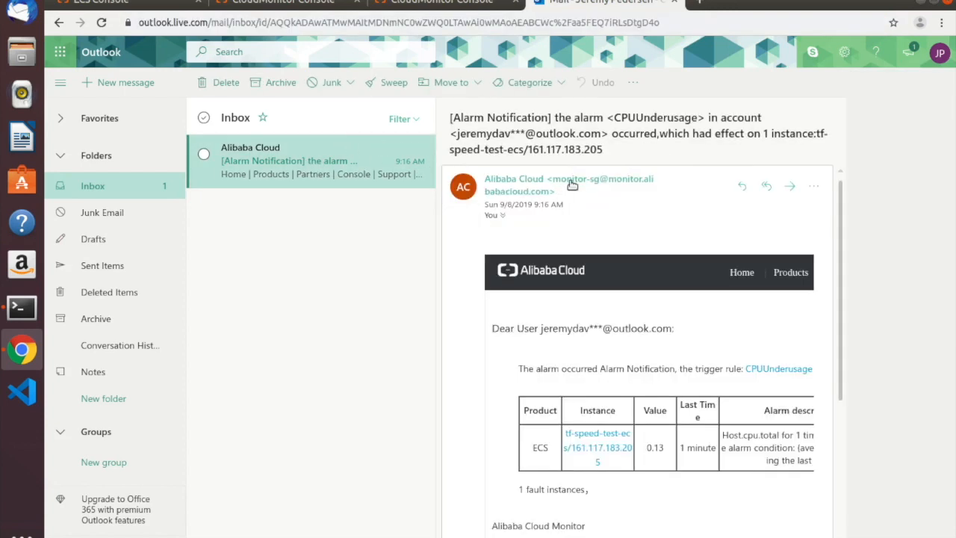
{"action": "left_click_drag", "start_coordinate": [615, 118], "coordinate": [697, 117]}
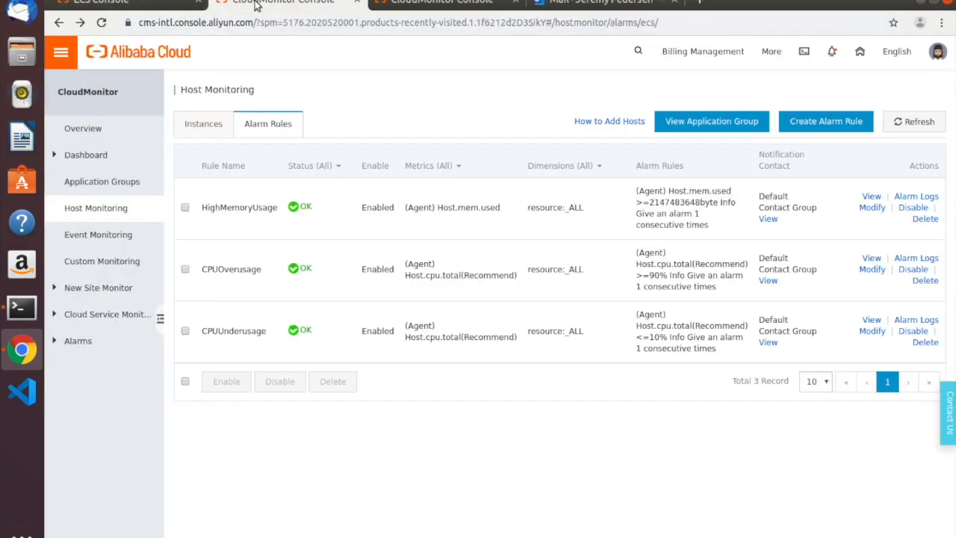
- Refresh the CloudMonitor alarm rules list to check each rule's status, and return to the instance's charts
{"action": "left_click", "coordinate": [257, 4]}
{"action": "left_click", "coordinate": [926, 130]}
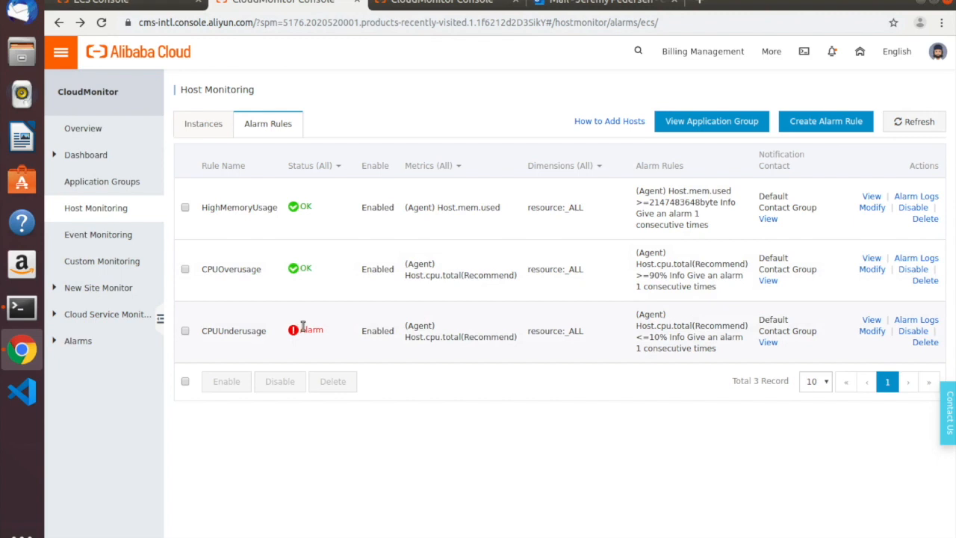
{"action": "left_click", "coordinate": [464, 6]}
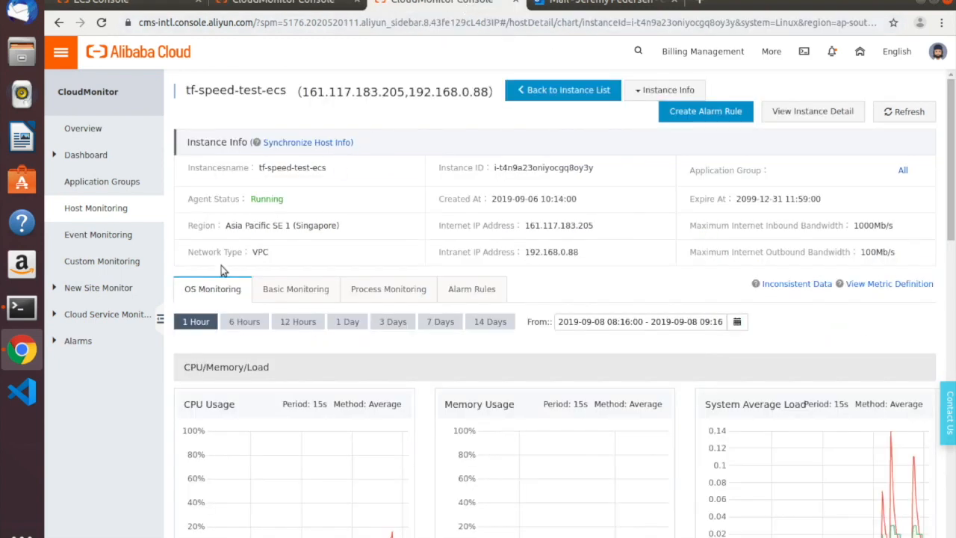
- Switch to the terminal and start a 600-second CPU load with 4 workers by running stress -t 600 -c 4
{"action": "left_click", "coordinate": [22, 307]}
{"action": "type", "text": "stress -t"}
{"action": "type", "text": "600 -c "}
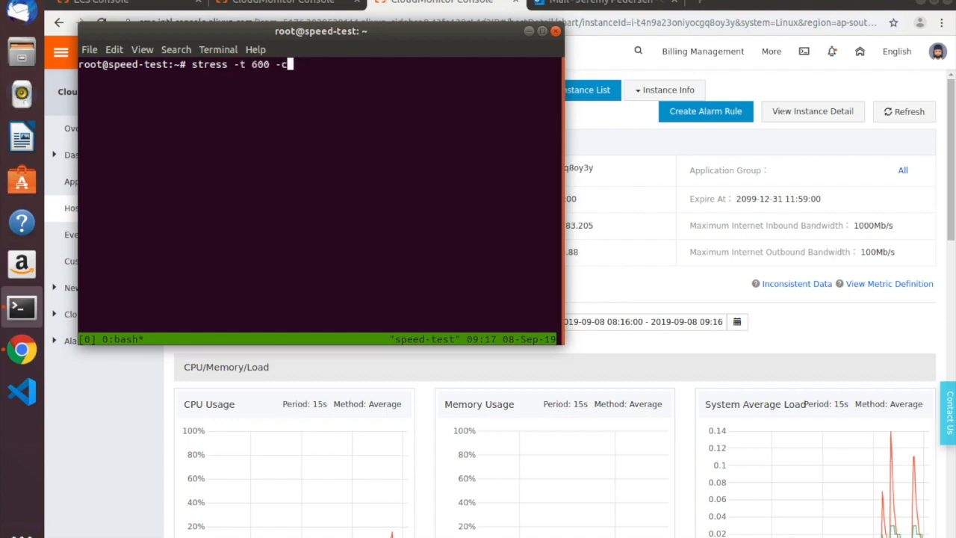
{"action": "type", "text": "4"}
{"action": "key", "text": "Return"}
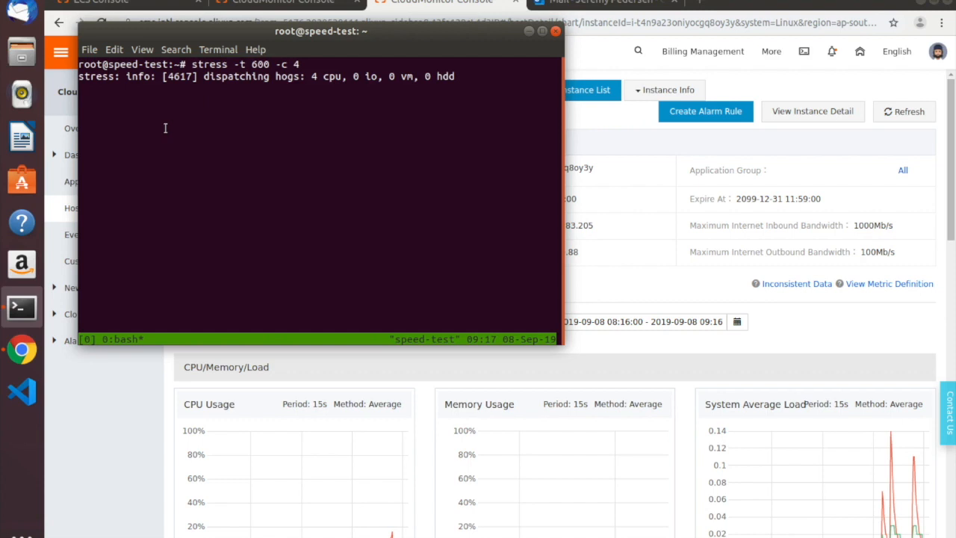
- Return to the browser, refresh the instance's OS Monitoring charts and inspect the latest CPU Usage point
{"action": "left_click", "coordinate": [628, 222]}
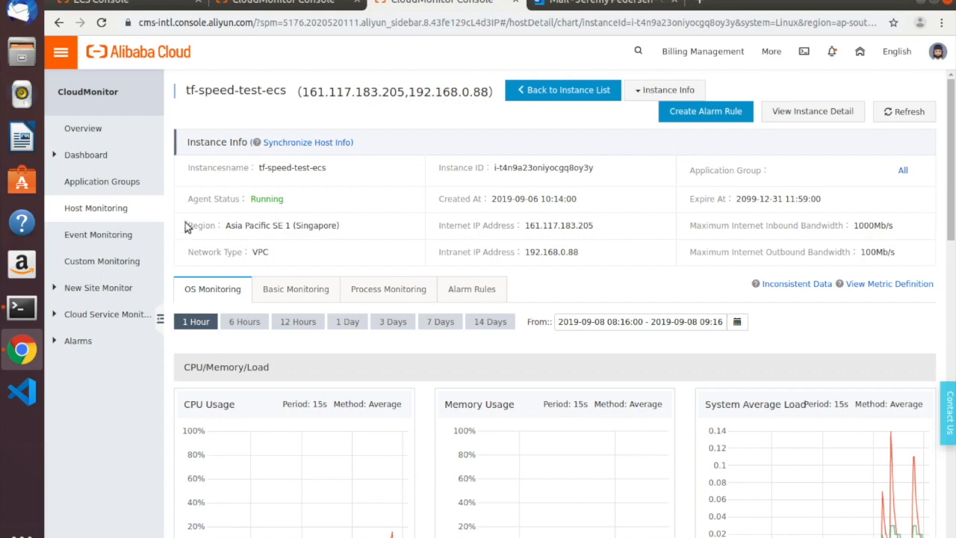
{"action": "left_click", "coordinate": [889, 114]}
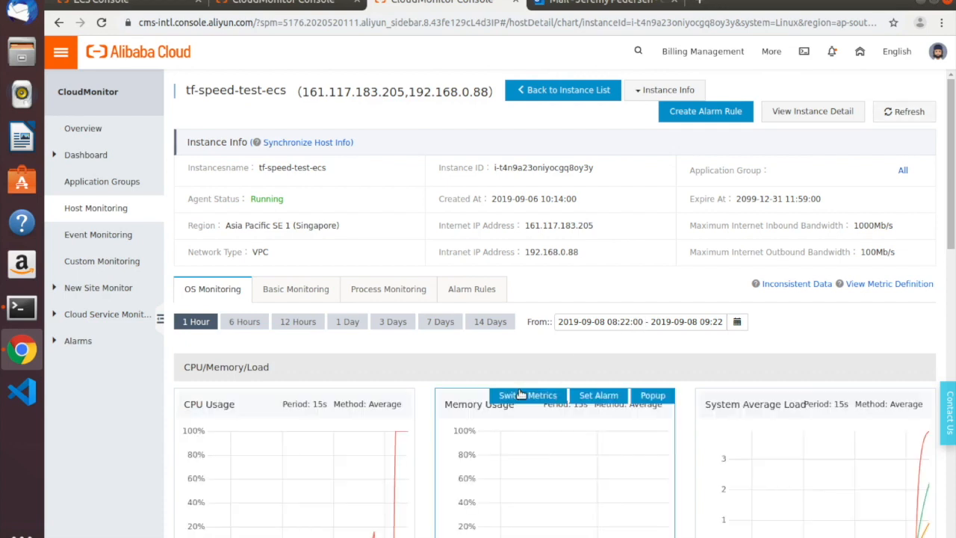
{"action": "mouse_move", "coordinate": [404, 452]}
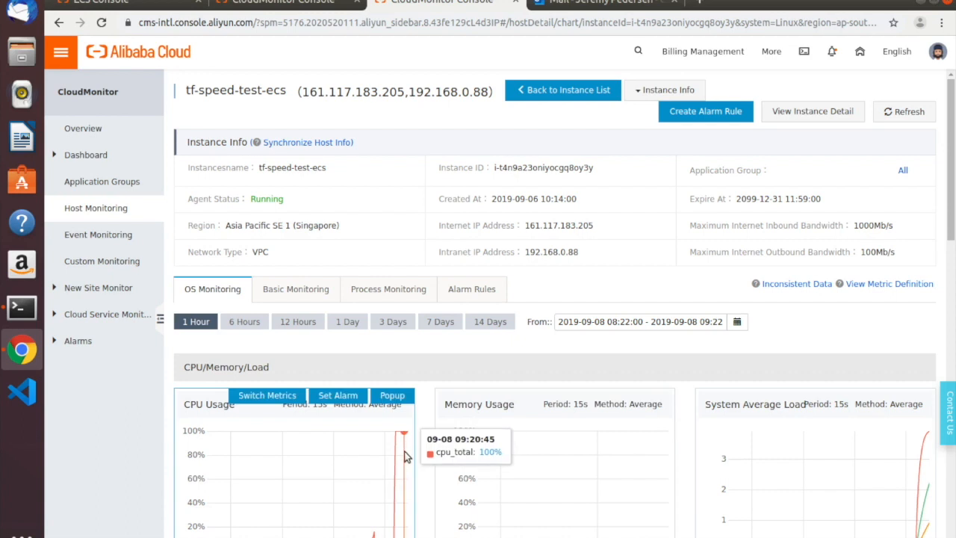
- Examine the Basic Monitoring CPU Usage chart and the stress entries in the Process Monitoring active process list
{"action": "left_click", "coordinate": [300, 293]}
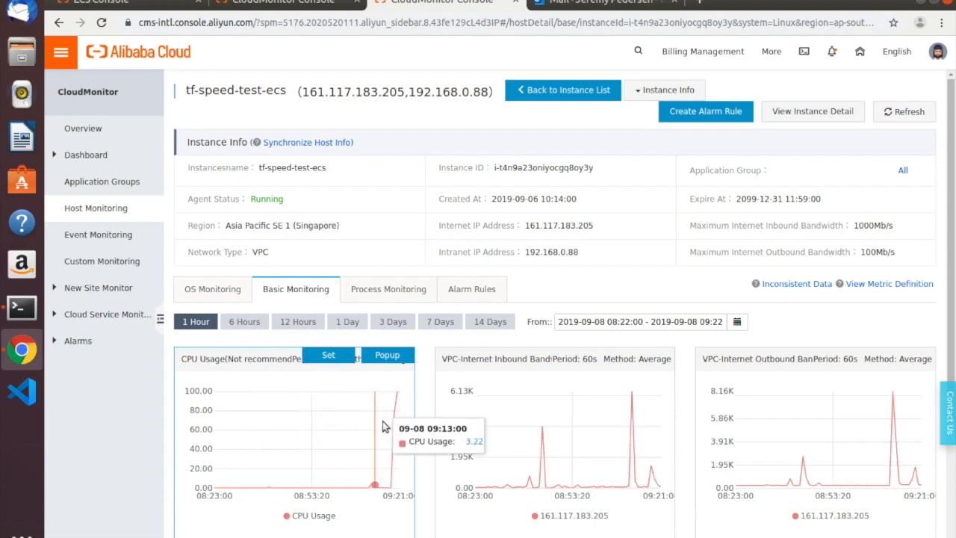
{"action": "left_click", "coordinate": [388, 297]}
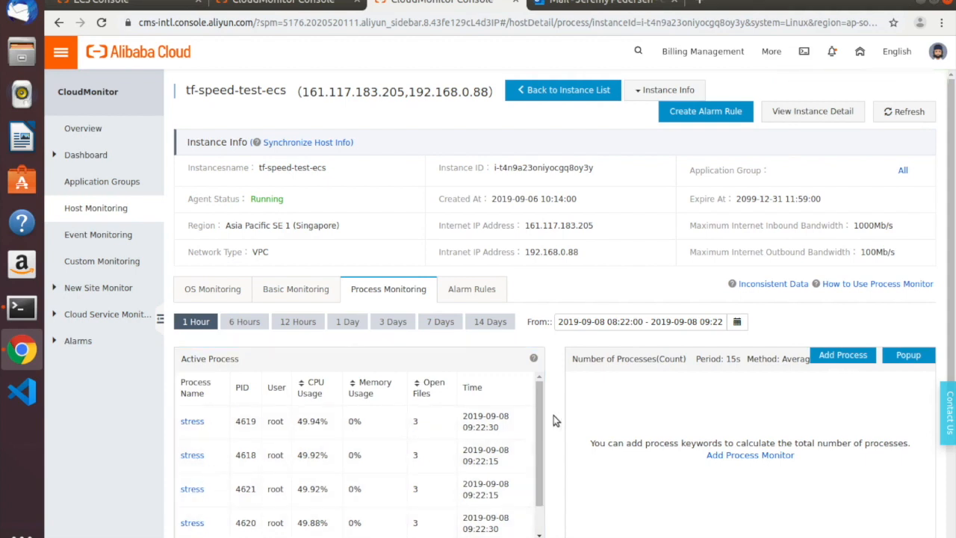
{"action": "left_click_drag", "start_coordinate": [539, 416], "coordinate": [545, 472]}
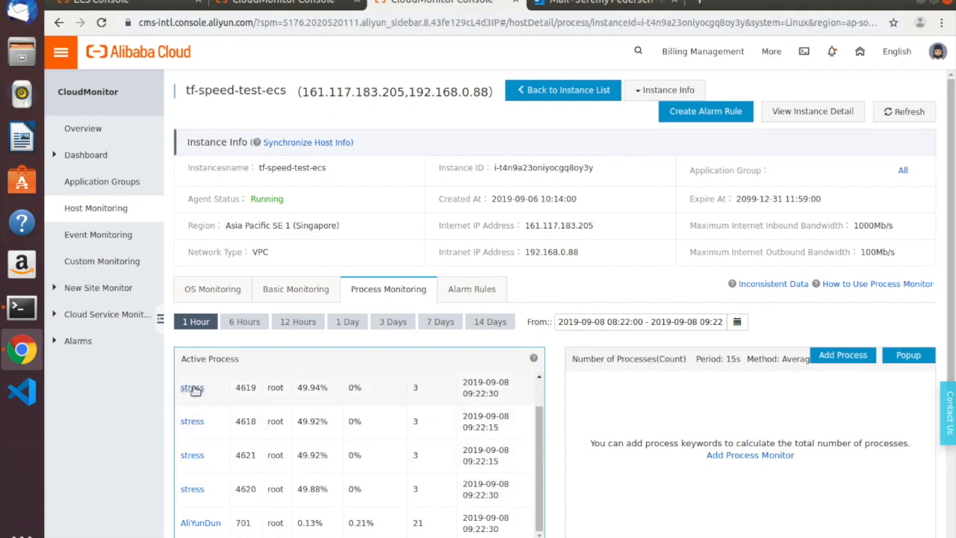
- Check the number of CPU workers in the terminal's stress output, and return to the monitoring page
{"action": "left_click", "coordinate": [21, 307]}
{"action": "left_click_drag", "start_coordinate": [307, 77], "coordinate": [339, 78]}
{"action": "left_click", "coordinate": [322, 168]}
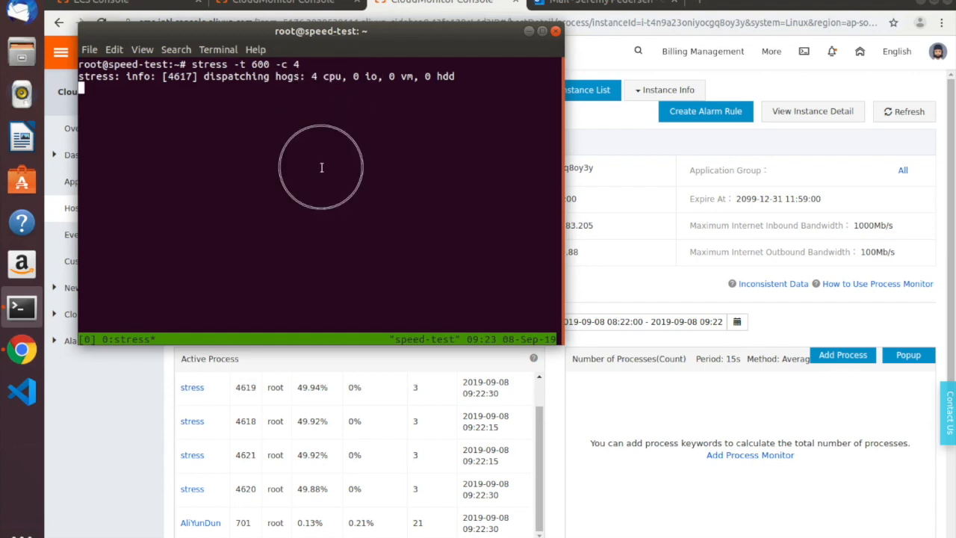
{"action": "left_click", "coordinate": [604, 319]}
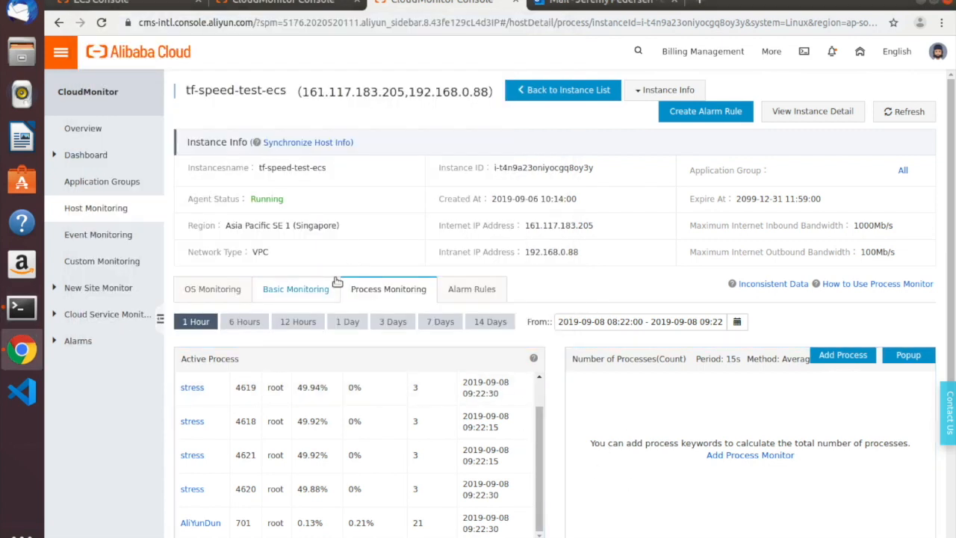
- Open the CPUOverusage alarm email and the CPUUnderusage OK notification in the Outlook inbox
{"action": "left_click", "coordinate": [568, 3]}
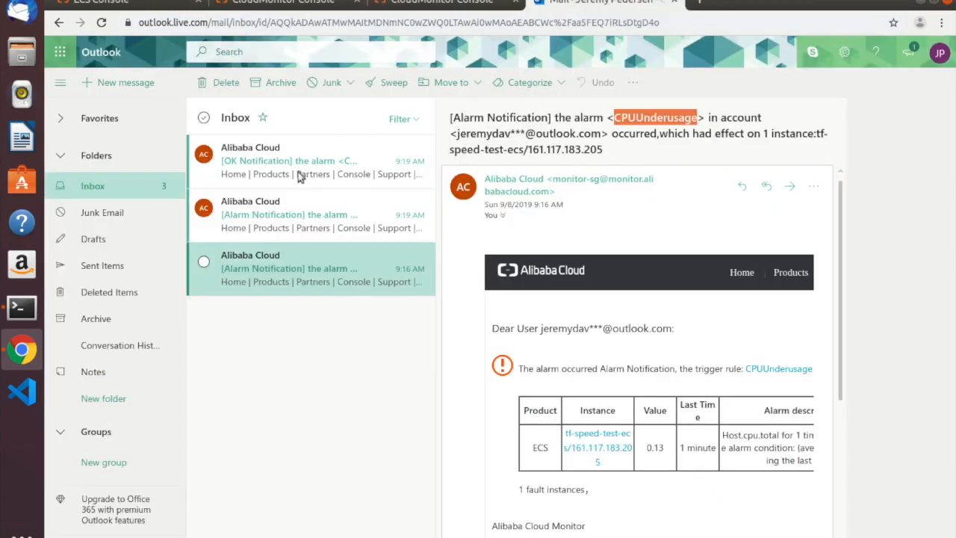
{"action": "left_click", "coordinate": [278, 215]}
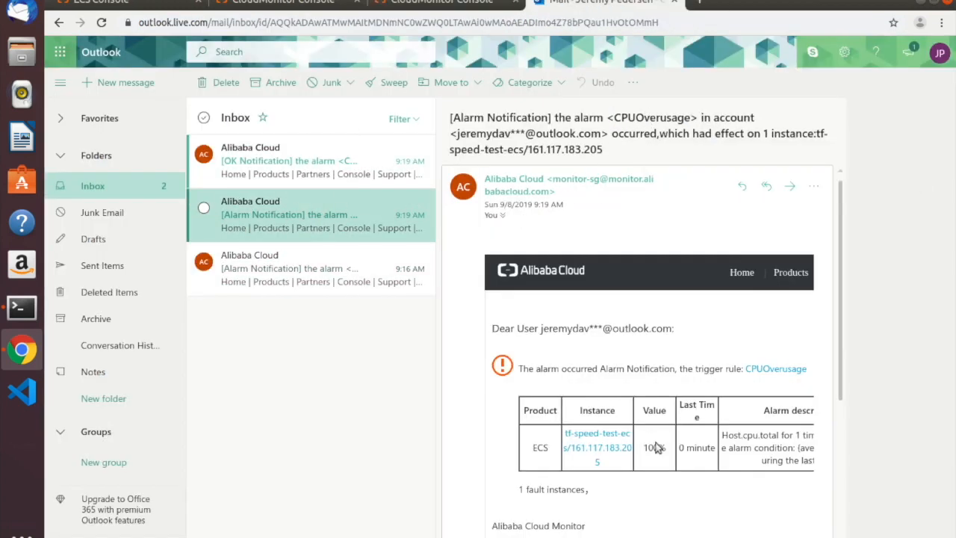
{"action": "left_click", "coordinate": [339, 175]}
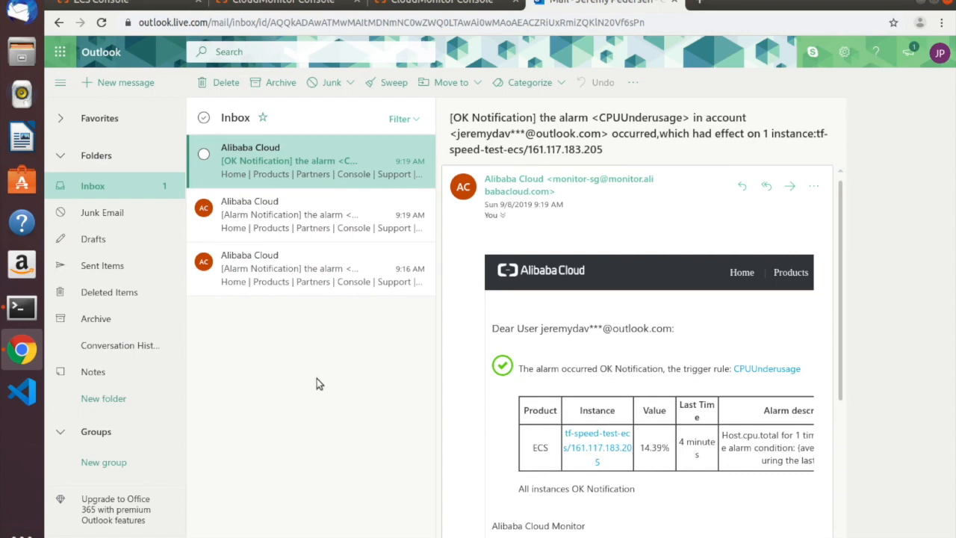
- Stop the running CPU stress test in the terminal and open the manual page for stress
{"action": "left_click", "coordinate": [22, 307]}
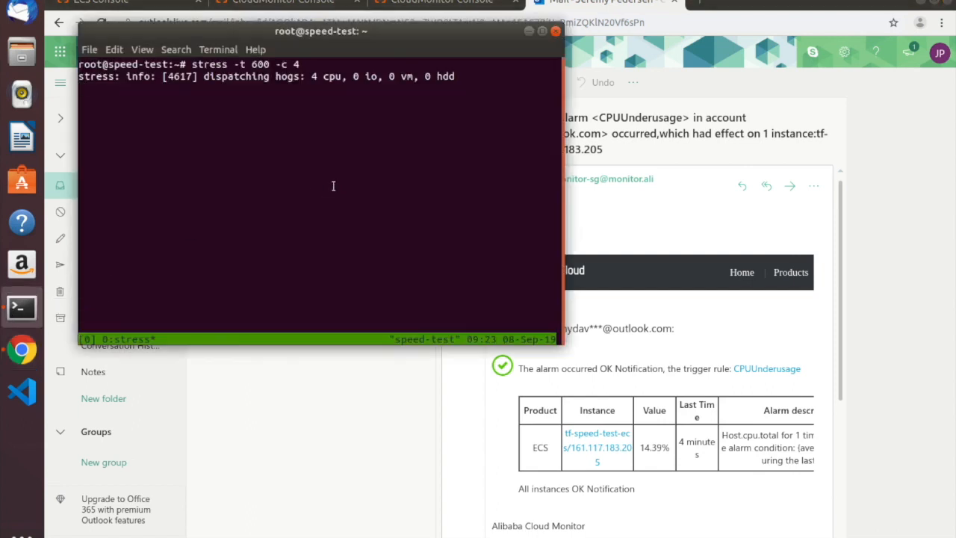
{"action": "key", "text": "ctrl+c"}
{"action": "type", "text": "man stress"}
{"action": "key", "text": "Return"}
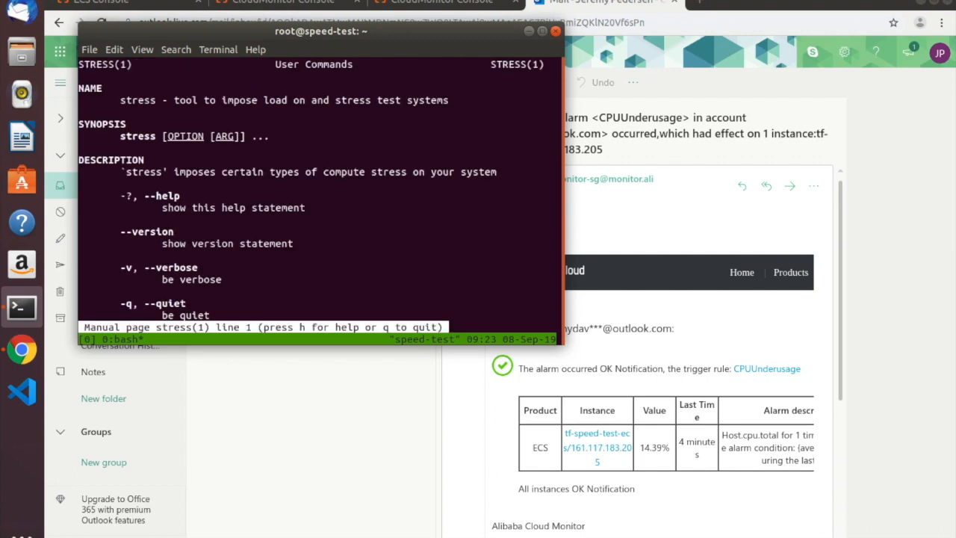
- Read through the stress manual page's load options, examining the memory worker settings -m, --vm and --vm-bytes
{"action": "key", "text": "Down"}
{"action": "key", "text": "Down"}
{"action": "key", "text": "Down"}
{"action": "key", "text": "Down"}
{"action": "key", "text": "Down"}
{"action": "key", "text": "Down"}
{"action": "key", "text": "Down"}
{"action": "key", "text": "Down"}
{"action": "key", "text": "Down"}
{"action": "key", "text": "Down"}
{"action": "key", "text": "Down"}
{"action": "key", "text": "Down"}
{"action": "key", "text": "Down"}
{"action": "key", "text": "Down"}
{"action": "key", "text": "Down"}
{"action": "key", "text": "Down"}
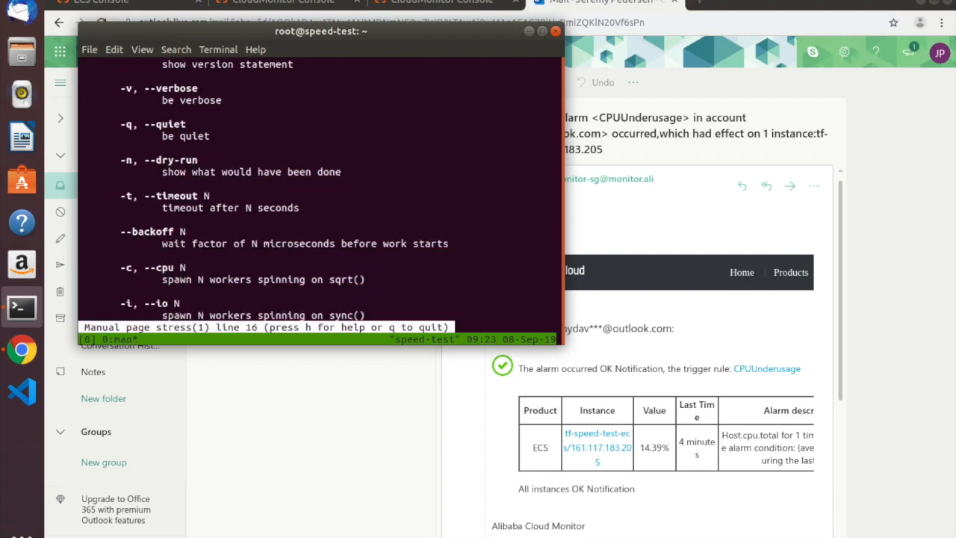
{"action": "key", "text": "Down"}
{"action": "key", "text": "Down"}
{"action": "key", "text": "Down"}
{"action": "key", "text": "Down"}
{"action": "key", "text": "Down"}
{"action": "key", "text": "Down"}
{"action": "key", "text": "Down"}
{"action": "key", "text": "Down"}
{"action": "key", "text": "Down"}
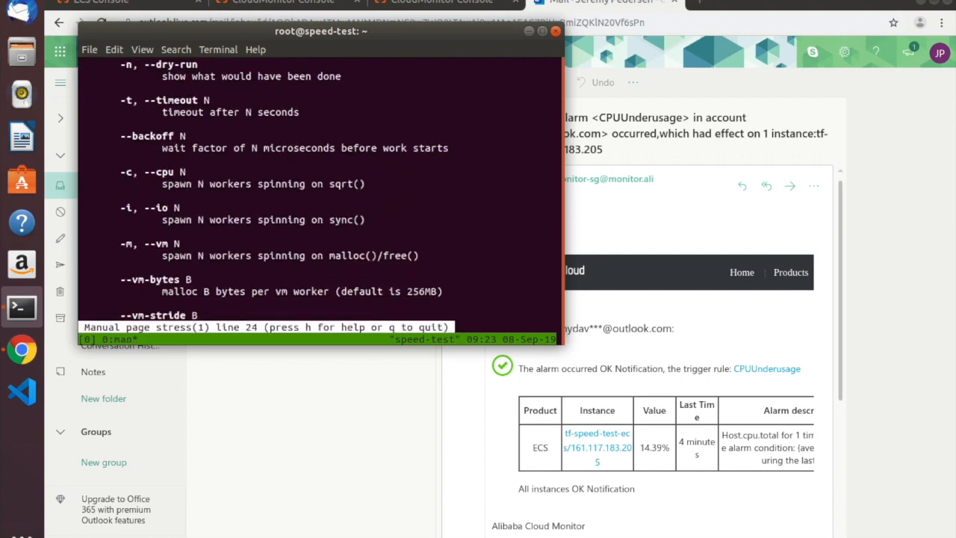
{"action": "left_click_drag", "start_coordinate": [117, 212], "coordinate": [433, 238]}
{"action": "left_click", "coordinate": [432, 237]}
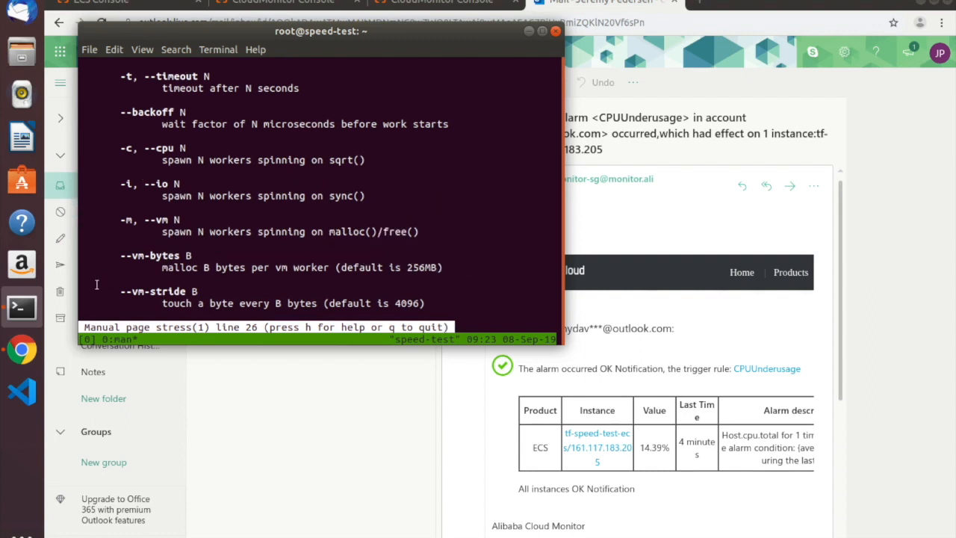
- Leave the manual page and try to start a memory stress test with the command "stress -vm 8"
{"action": "type", "text": "qstress -vm 8"}
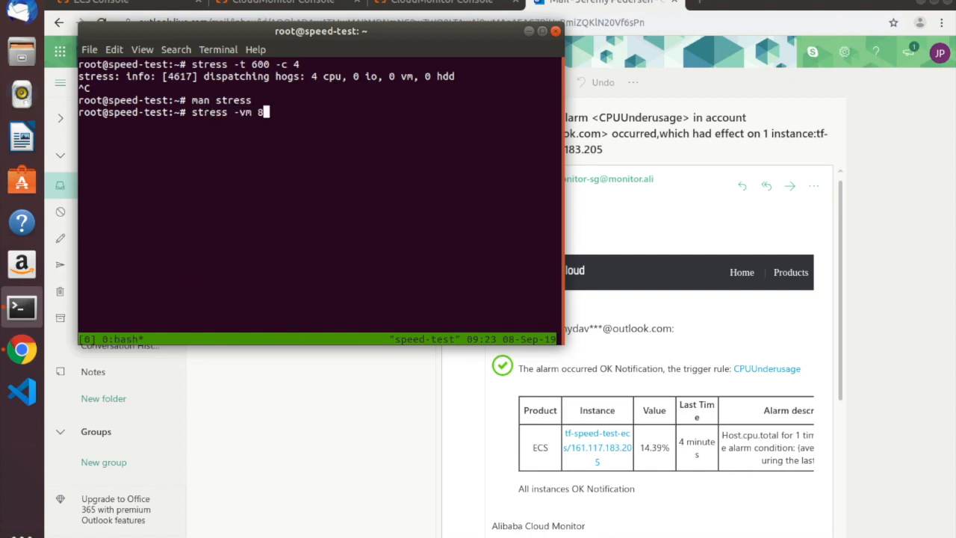
{"action": "key", "text": "Return"}
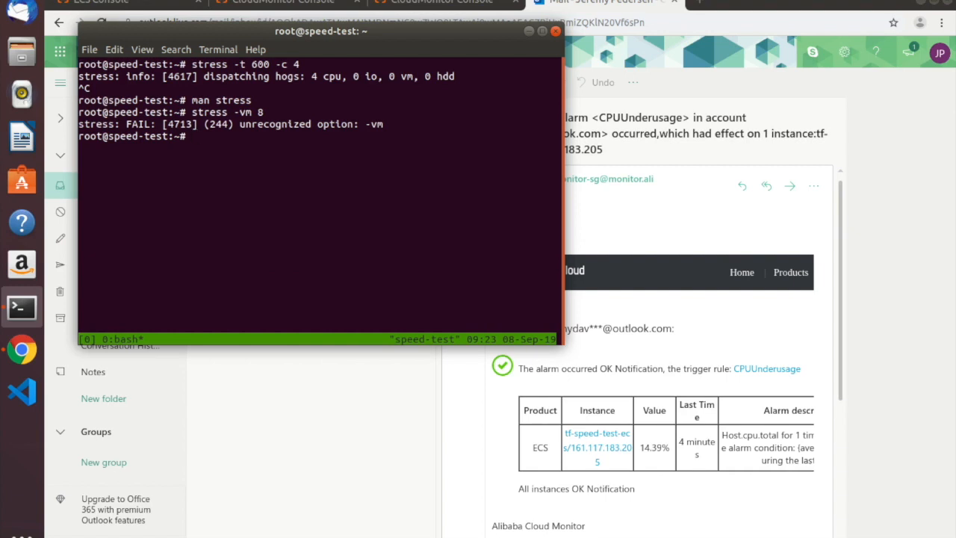
- Reopen the stress manual page and examine the syntax of the memory worker option -m, --vm
{"action": "key", "text": "Up"}
{"action": "key", "text": "Up"}
{"action": "key", "text": "Return"}
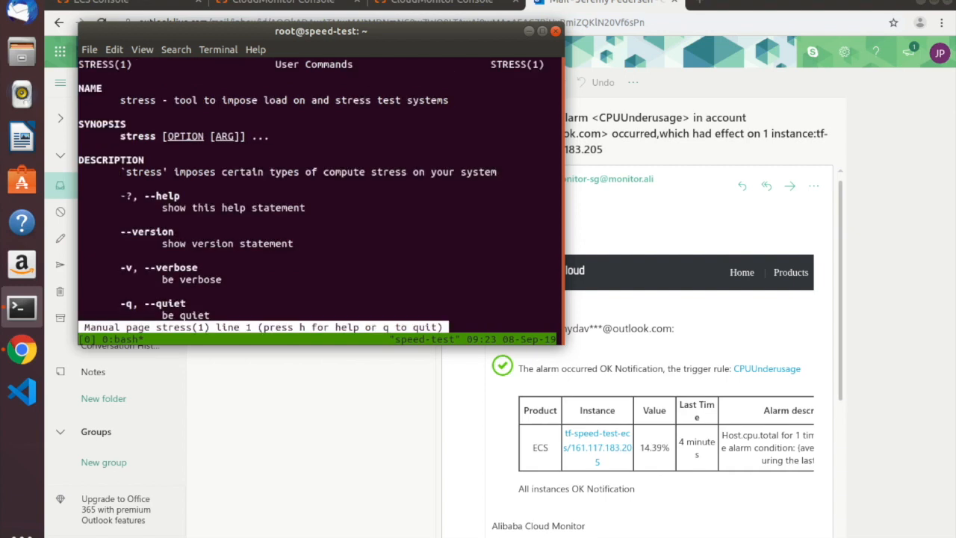
{"action": "key", "text": "Down"}
{"action": "key", "text": "Down"}
{"action": "key", "text": "Down"}
{"action": "key", "text": "Down"}
{"action": "key", "text": "Down"}
{"action": "key", "text": "Down"}
{"action": "key", "text": "Down"}
{"action": "key", "text": "Down"}
{"action": "key", "text": "Down"}
{"action": "key", "text": "Down"}
{"action": "key", "text": "Down"}
{"action": "key", "text": "Down"}
{"action": "key", "text": "Down"}
{"action": "key", "text": "Down"}
{"action": "key", "text": "Down"}
{"action": "key", "text": "Down"}
{"action": "key", "text": "Down"}
{"action": "key", "text": "Down"}
{"action": "key", "text": "Down"}
{"action": "key", "text": "Down"}
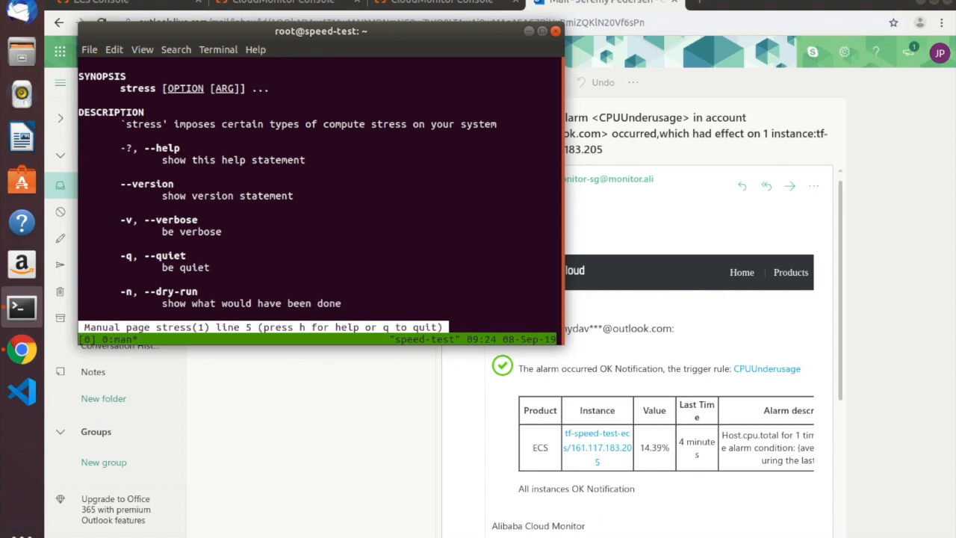
{"action": "key", "text": "Down"}
{"action": "key", "text": "Down"}
{"action": "key", "text": "Down"}
{"action": "key", "text": "Down"}
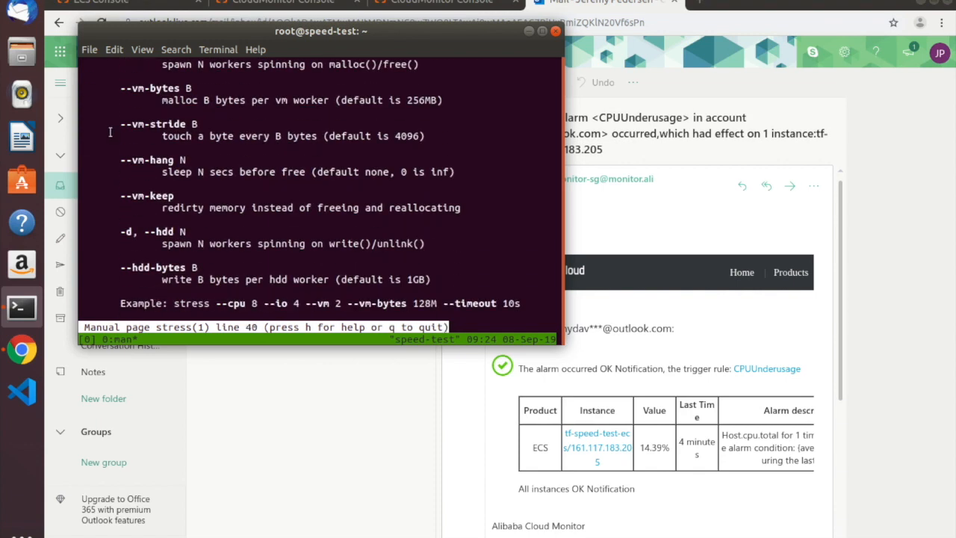
{"action": "key", "text": "Up"}
{"action": "key", "text": "Up"}
{"action": "key", "text": "Up"}
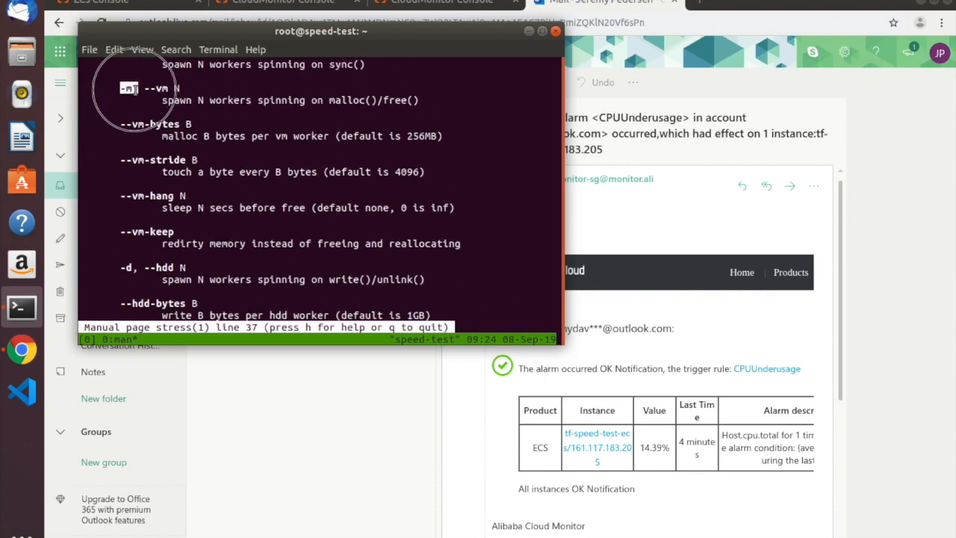
- Leave the manual page and start a memory stress test with 8 workers using "stress -m 8"
{"action": "type", "text": "qstress "}
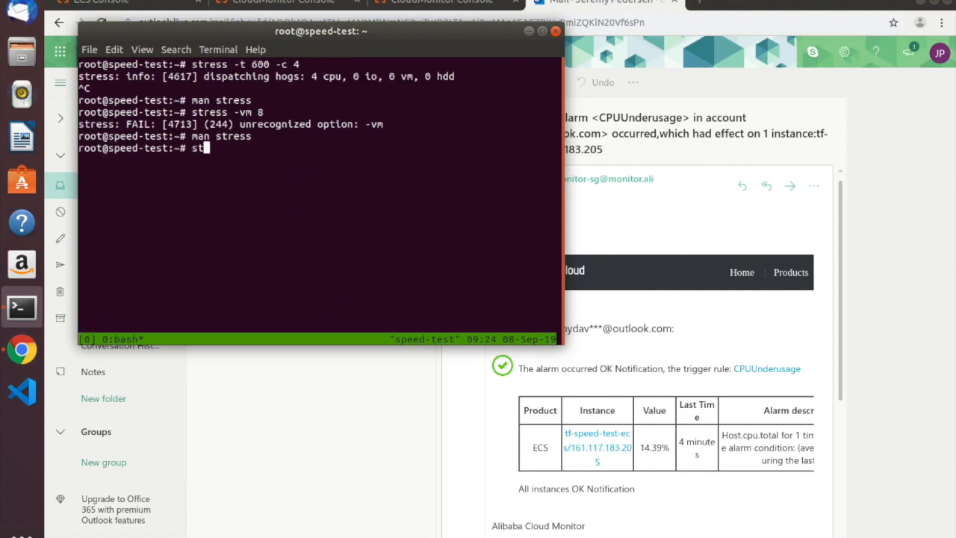
{"action": "type", "text": "-m 8"}
{"action": "key", "text": "Return"}
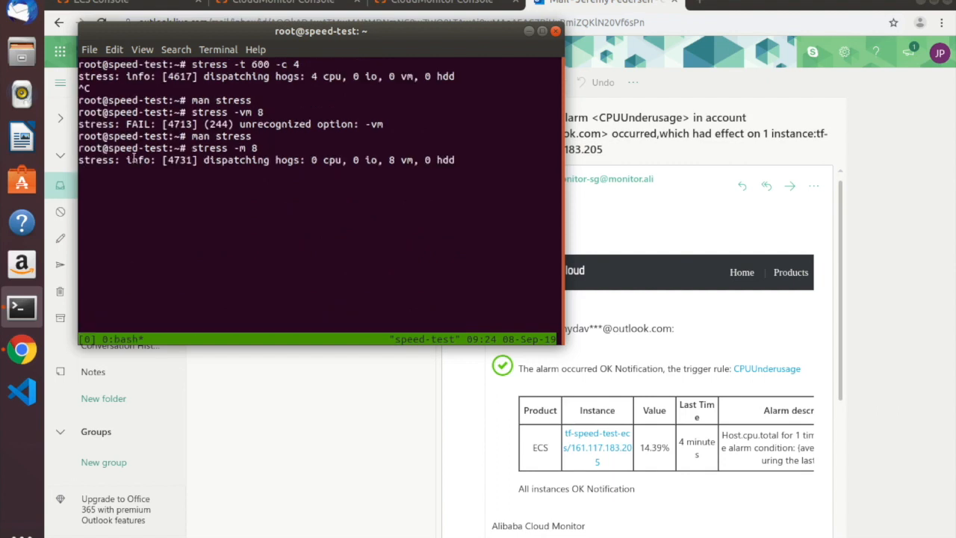
- Refresh the host alarm rules list in CloudMonitor and the OS monitoring charts of the tf-speed-test-ecs instance
{"action": "left_click", "coordinate": [656, 227]}
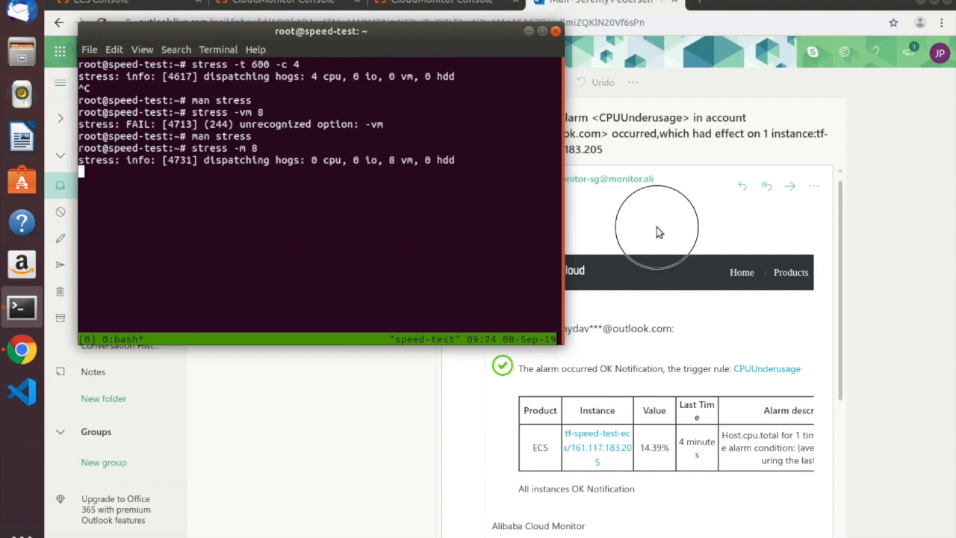
{"action": "left_click", "coordinate": [333, 9]}
{"action": "left_click", "coordinate": [913, 122]}
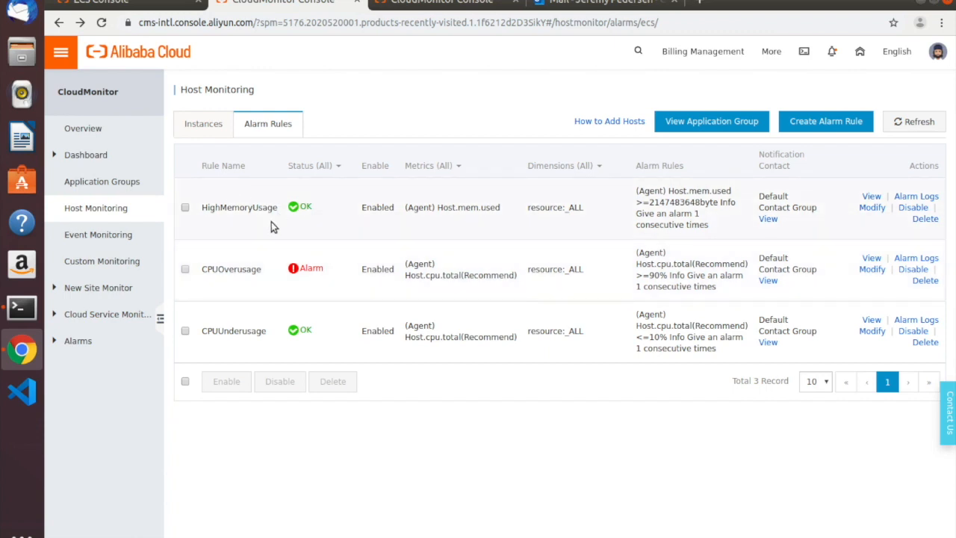
{"action": "left_click", "coordinate": [430, 5]}
{"action": "left_click", "coordinate": [207, 289]}
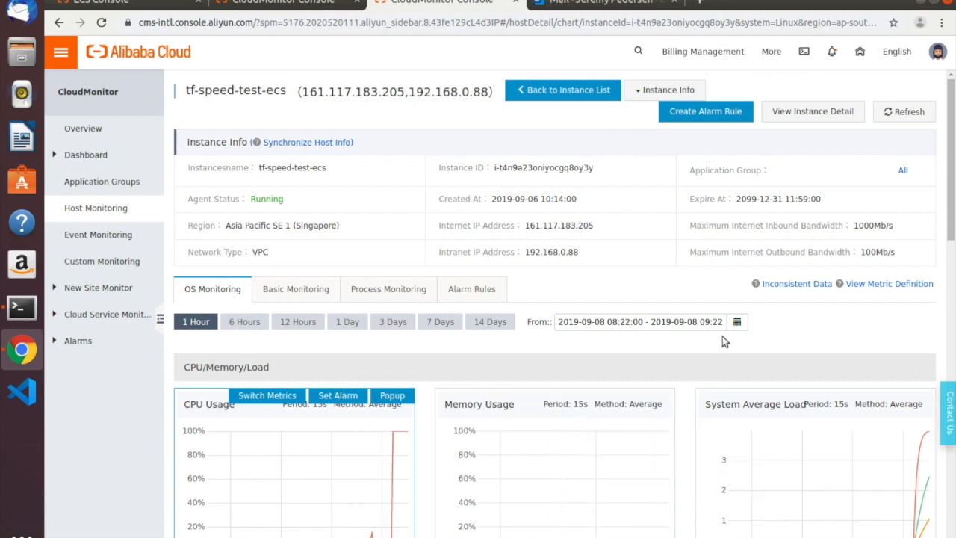
{"action": "left_click", "coordinate": [904, 111]}
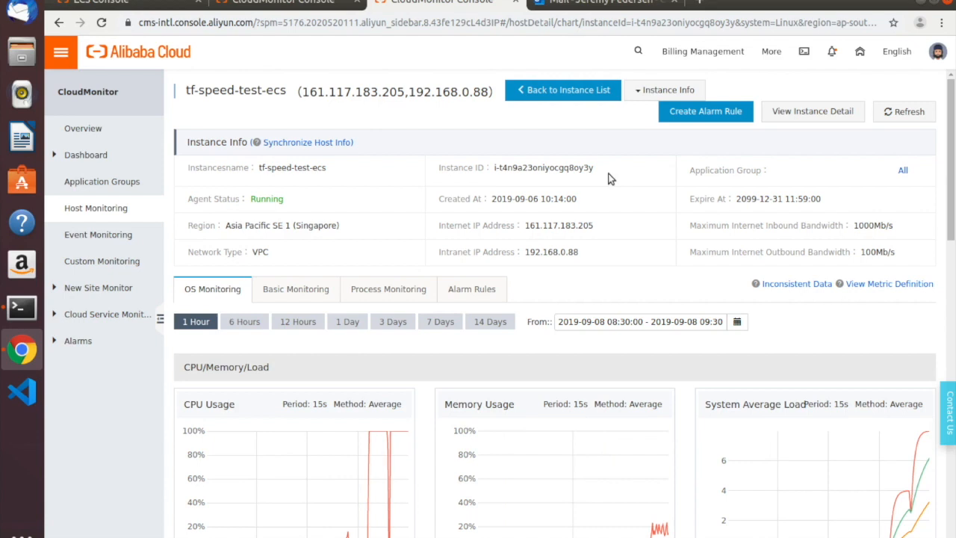
- Open the newest CPUOverusage alarm email and the CPUOverusage OK notification in the Outlook inbox
{"action": "left_click", "coordinate": [574, 11]}
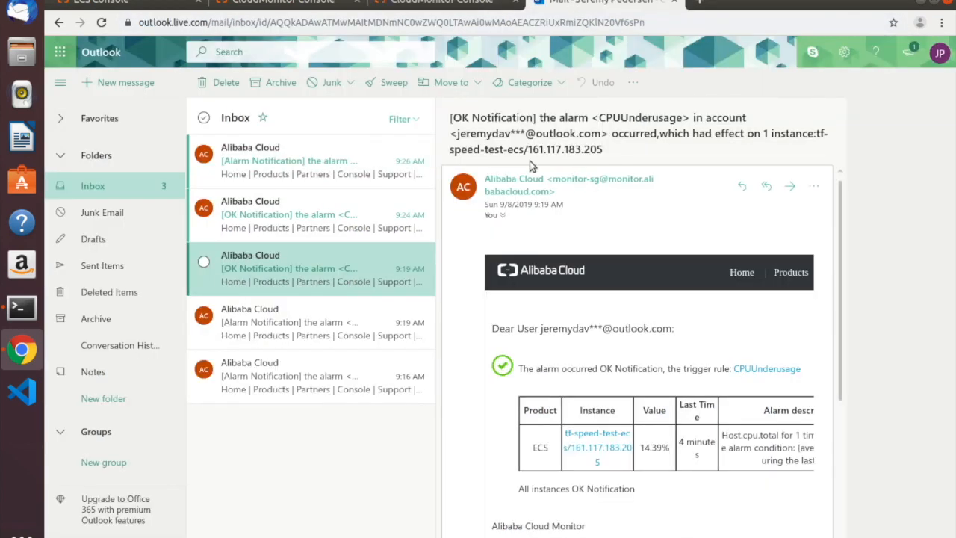
{"action": "left_click", "coordinate": [296, 159]}
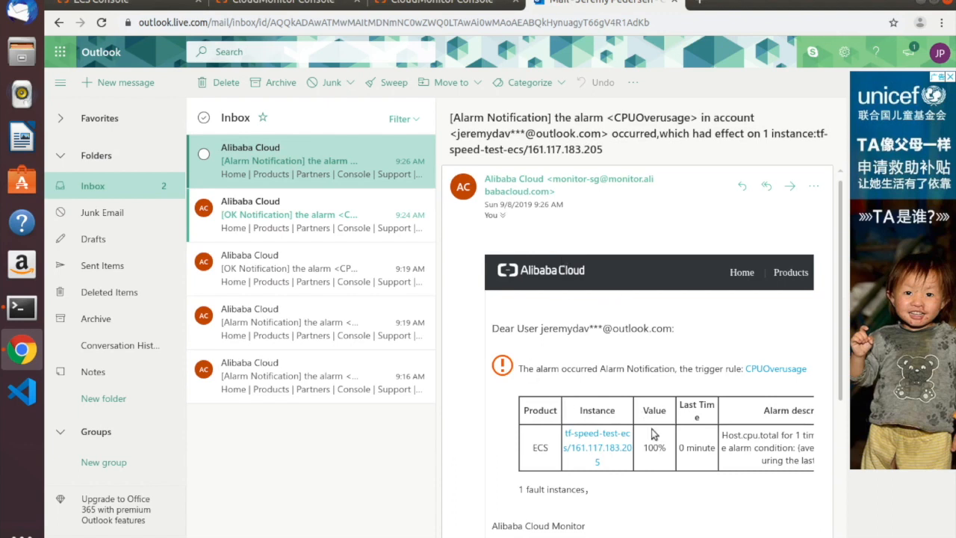
{"action": "left_click", "coordinate": [296, 228]}
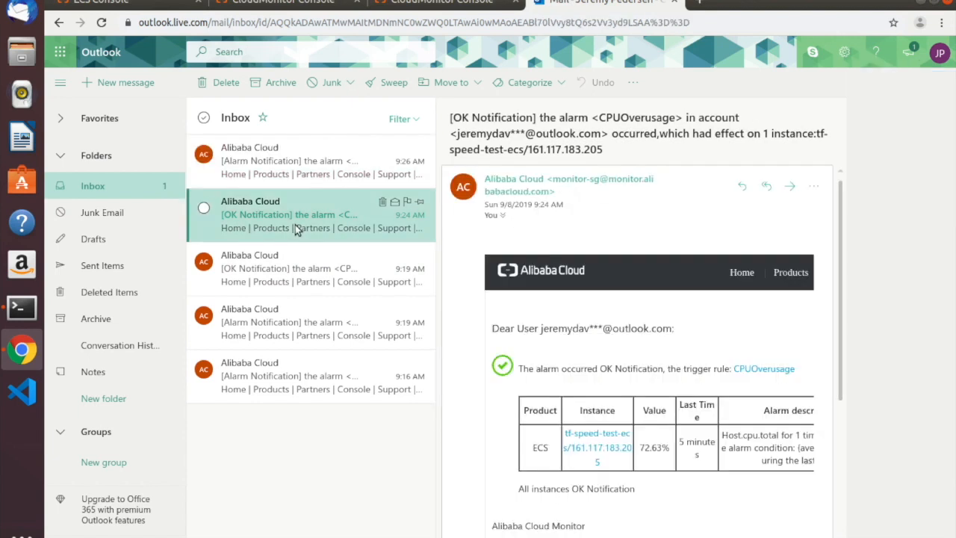
- Review the running stress command in the terminal, and reopen the latest CPUOverusage alarm email in Outlook
{"action": "left_click", "coordinate": [21, 306]}
{"action": "left_click_drag", "start_coordinate": [223, 162], "coordinate": [436, 174]}
{"action": "left_click", "coordinate": [433, 181]}
{"action": "left_click_drag", "start_coordinate": [193, 151], "coordinate": [260, 150]}
{"action": "left_click", "coordinate": [278, 151]}
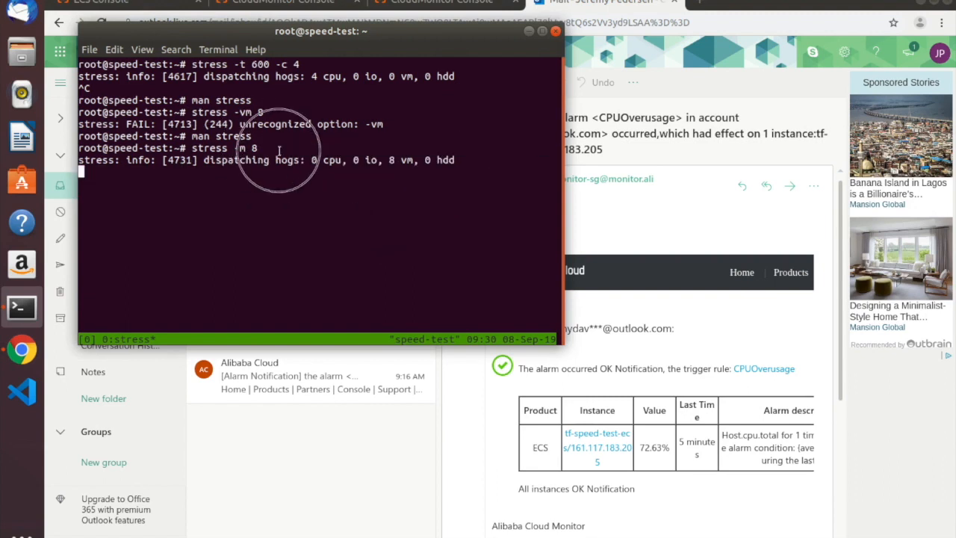
{"action": "left_click", "coordinate": [636, 344]}
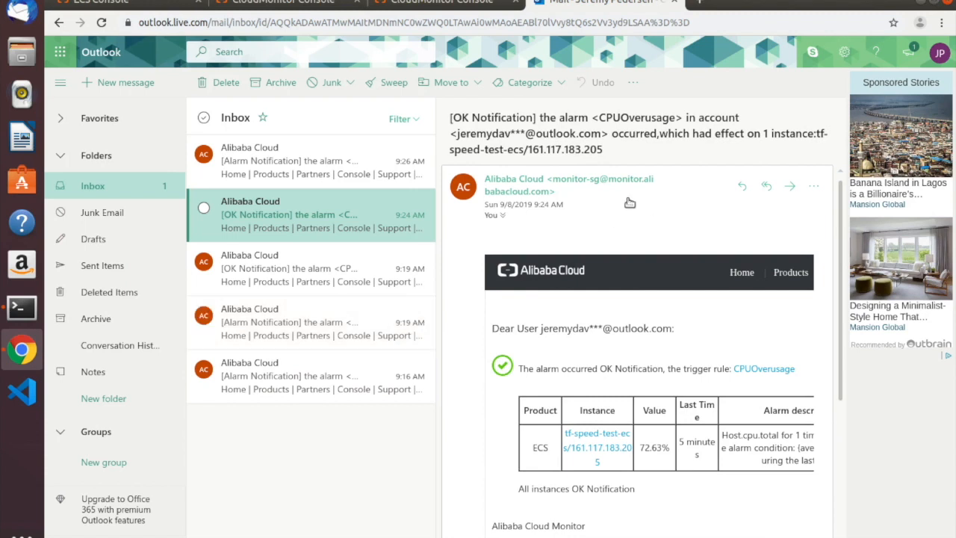
{"action": "left_click", "coordinate": [343, 148]}
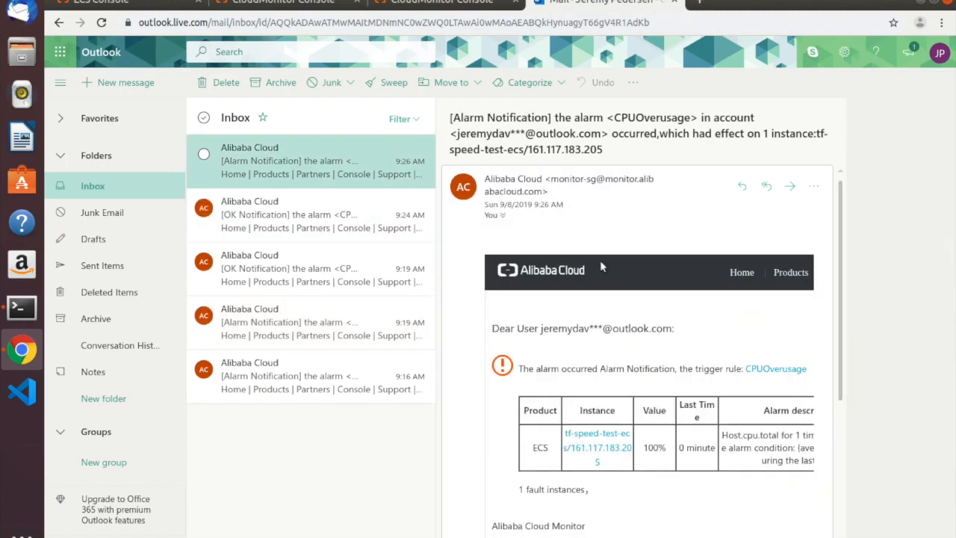
- Open the tf-speed-test-ecs instance details in the ECS console and check the memory size under Configuration Information
{"action": "left_click", "coordinate": [287, 4]}
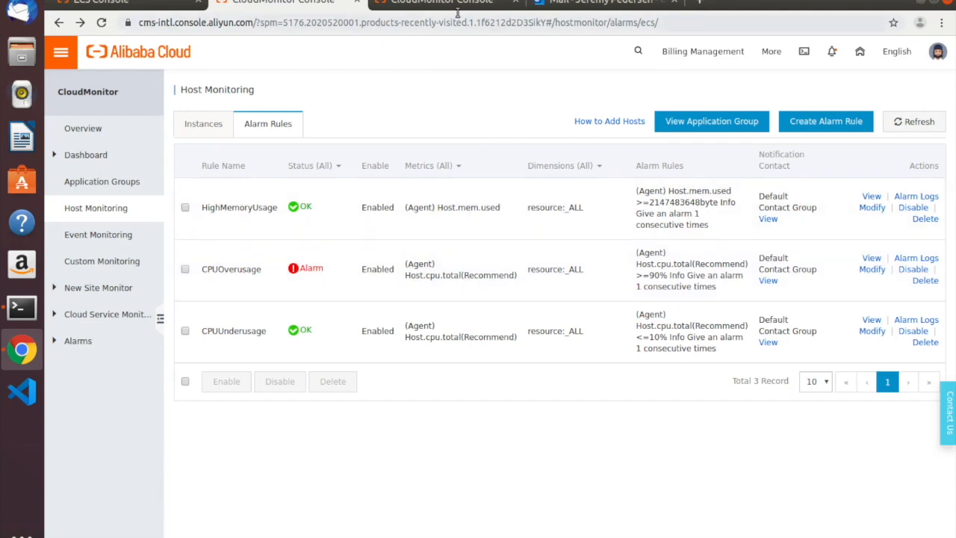
{"action": "left_click", "coordinate": [135, 4]}
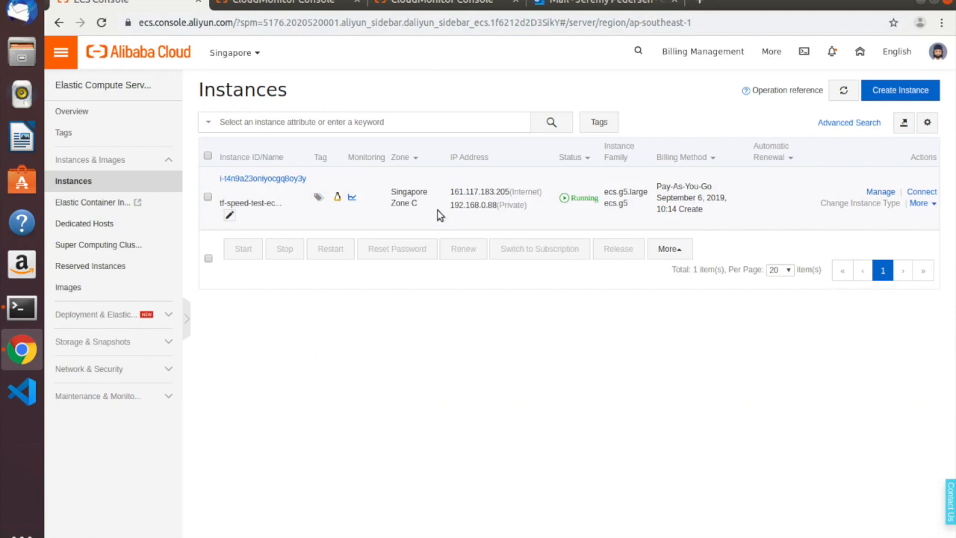
{"action": "left_click", "coordinate": [256, 180]}
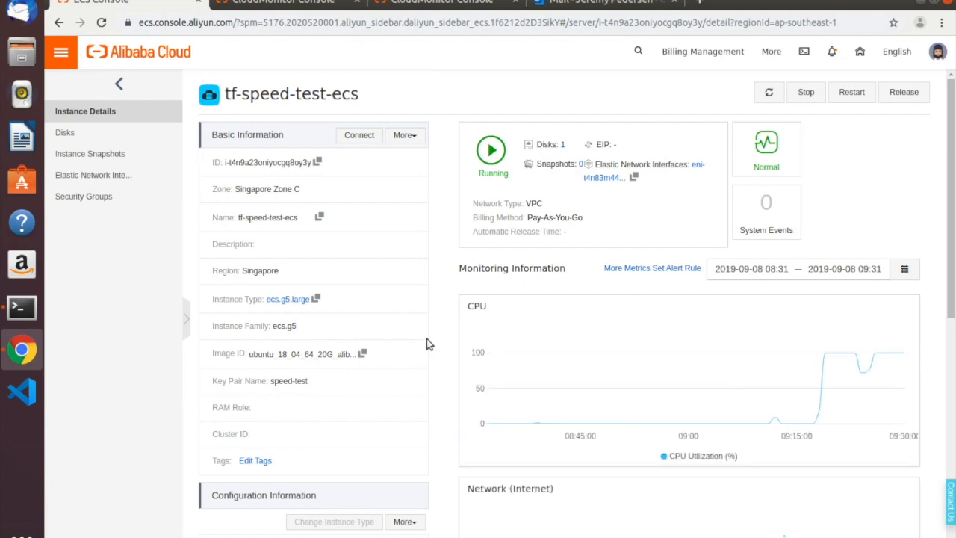
{"action": "left_click_drag", "start_coordinate": [951, 295], "coordinate": [950, 365]}
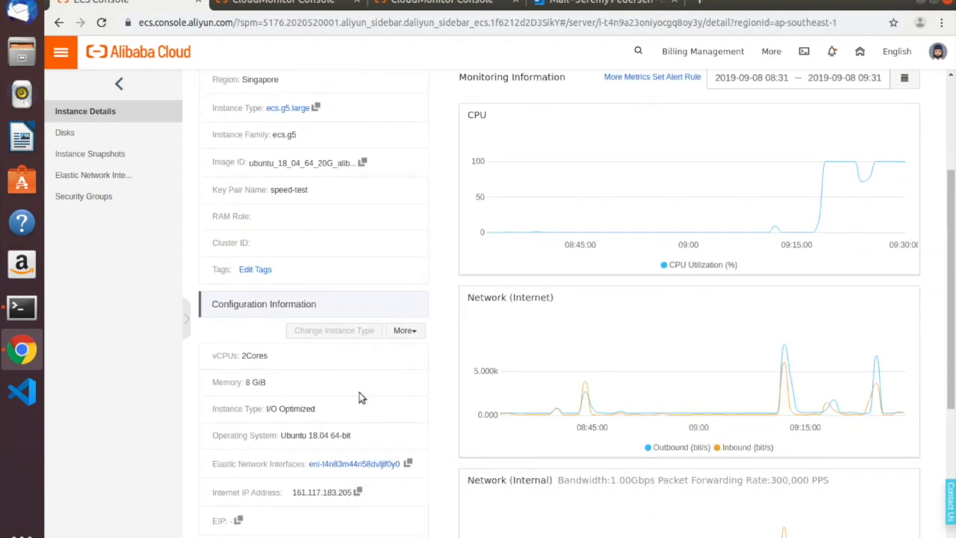
{"action": "left_click_drag", "start_coordinate": [245, 381], "coordinate": [278, 387]}
{"action": "left_click", "coordinate": [278, 387]}
- Stop the running memory stress test in the terminal and start one with 12 workers using "stress -m 12"
{"action": "left_click", "coordinate": [25, 308]}
{"action": "key", "text": "ctrl+c"}
{"action": "type", "text": "stress -m 12"}
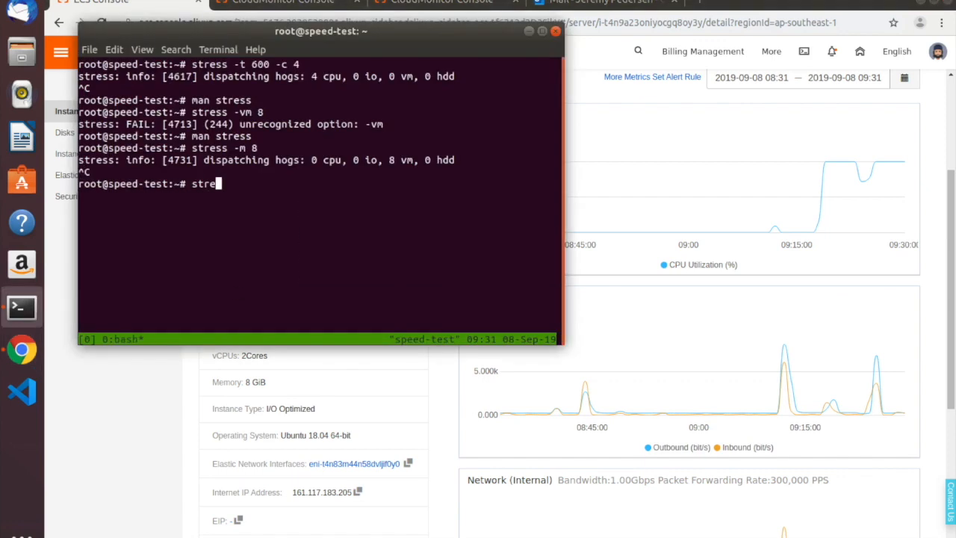
{"action": "key", "text": "Return"}
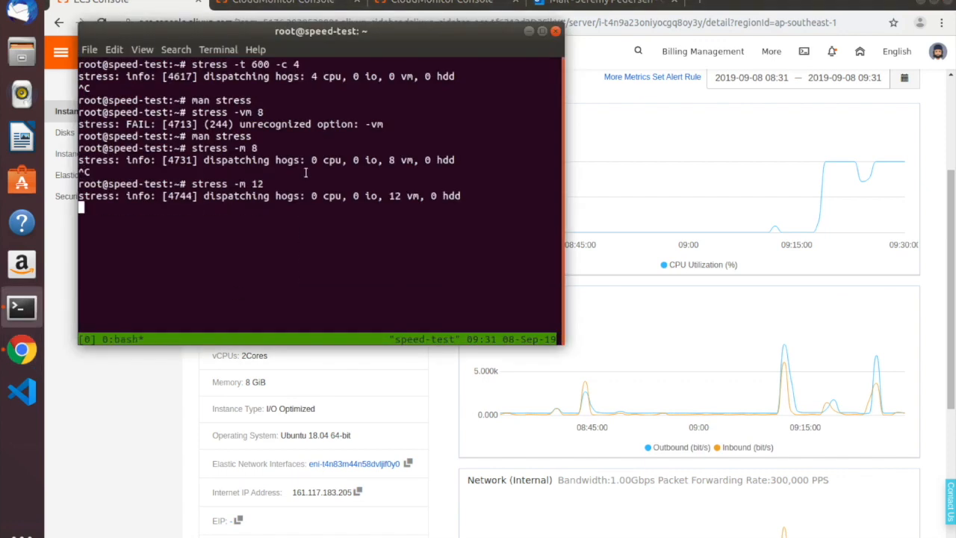
- Look over the CloudMonitor alarm rules and instance charts, and check the memory worker count in the terminal's stress output
{"action": "left_click", "coordinate": [662, 154]}
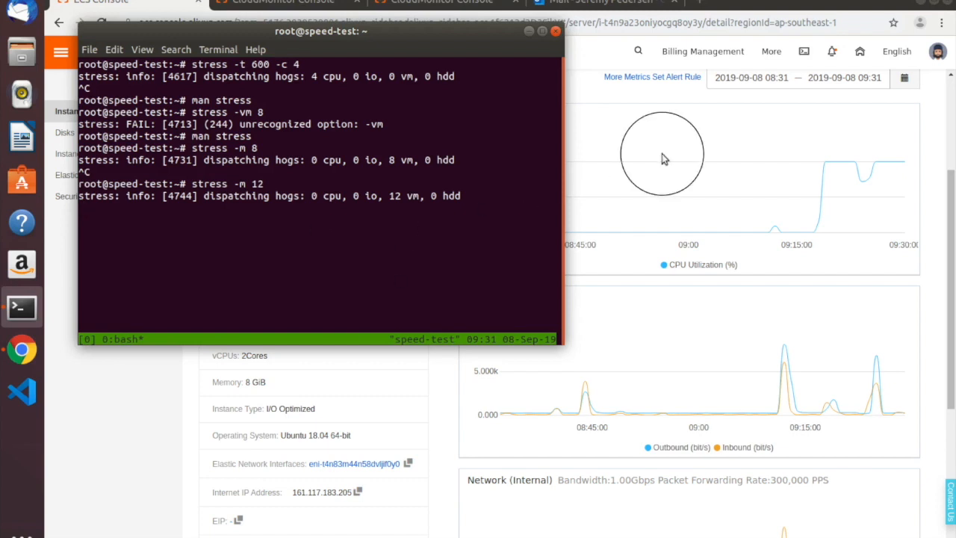
{"action": "left_click", "coordinate": [472, 14]}
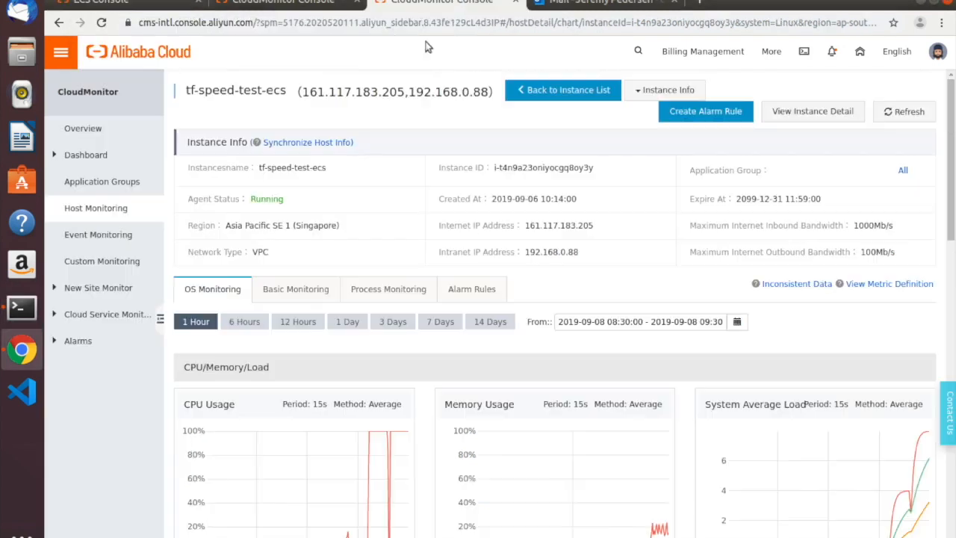
{"action": "left_click", "coordinate": [287, 8]}
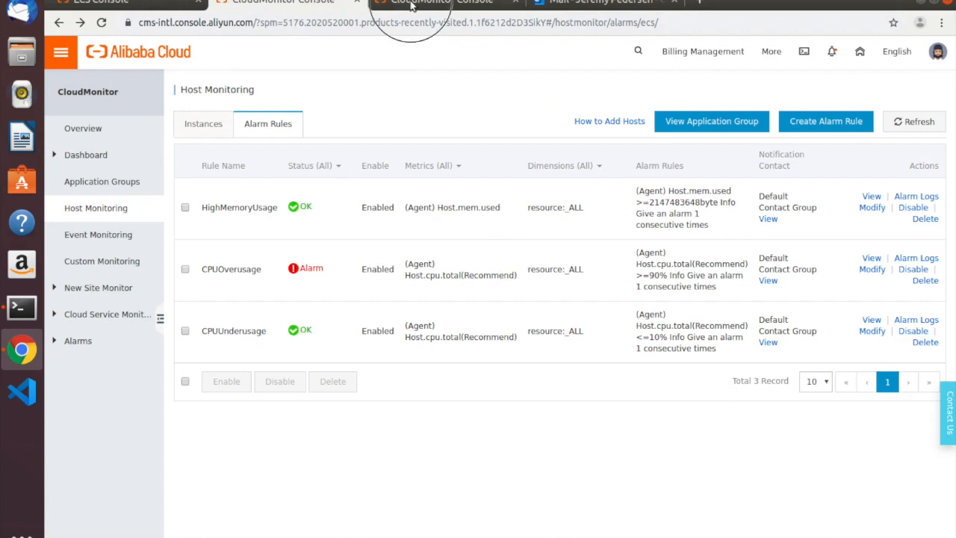
{"action": "left_click", "coordinate": [411, 9]}
{"action": "left_click", "coordinate": [21, 307]}
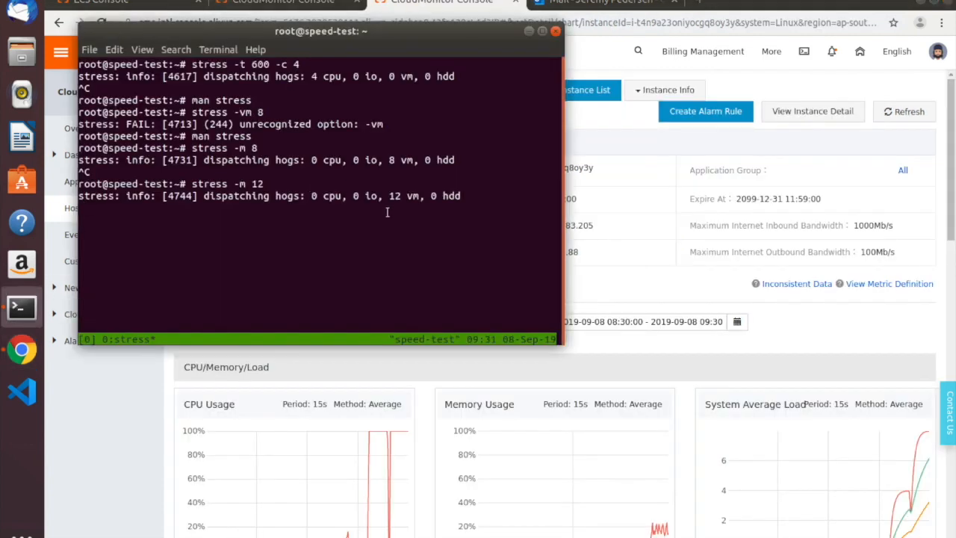
{"action": "left_click", "coordinate": [625, 244]}
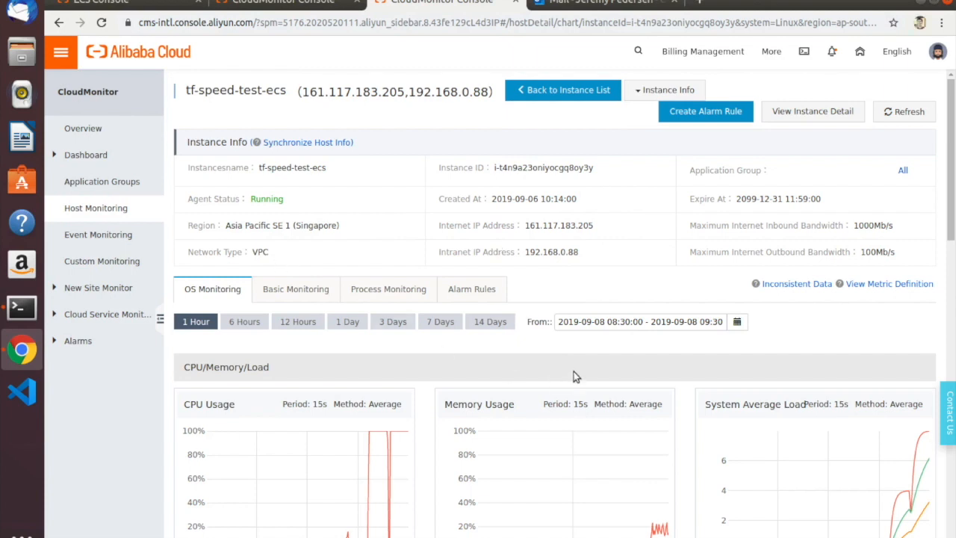
- Refresh the instance's monitoring charts, and examine the memory usage of its active processes under Process Monitoring
{"action": "left_click", "coordinate": [893, 113]}
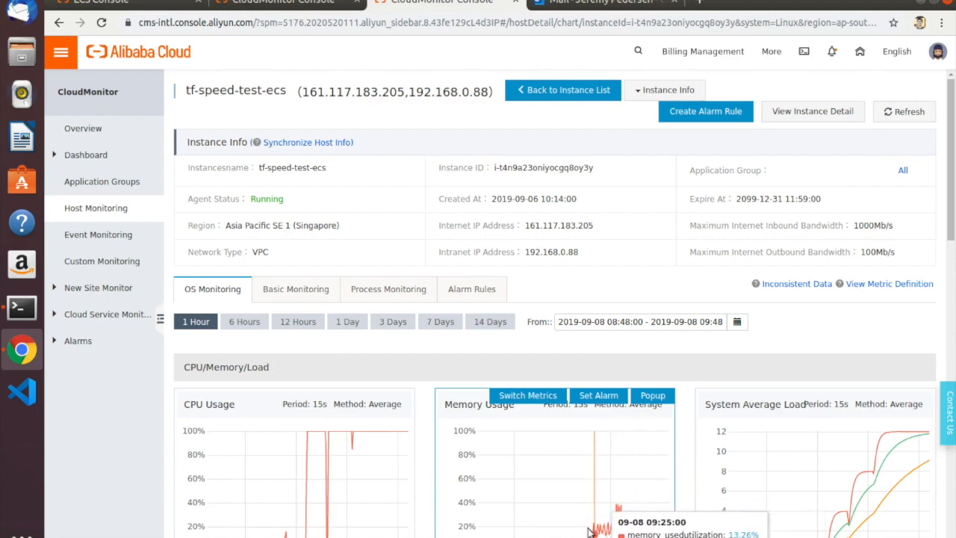
{"action": "left_click", "coordinate": [388, 292]}
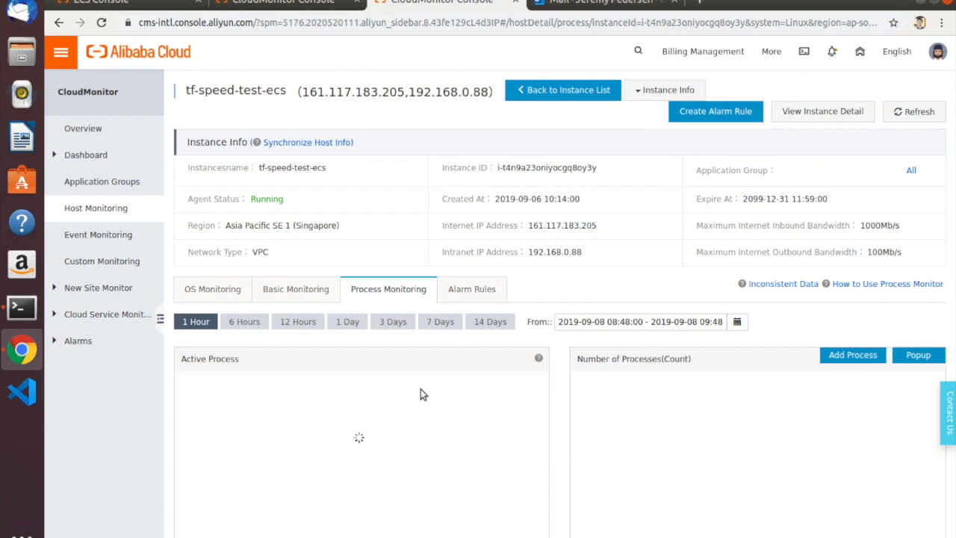
{"action": "left_click", "coordinate": [355, 386]}
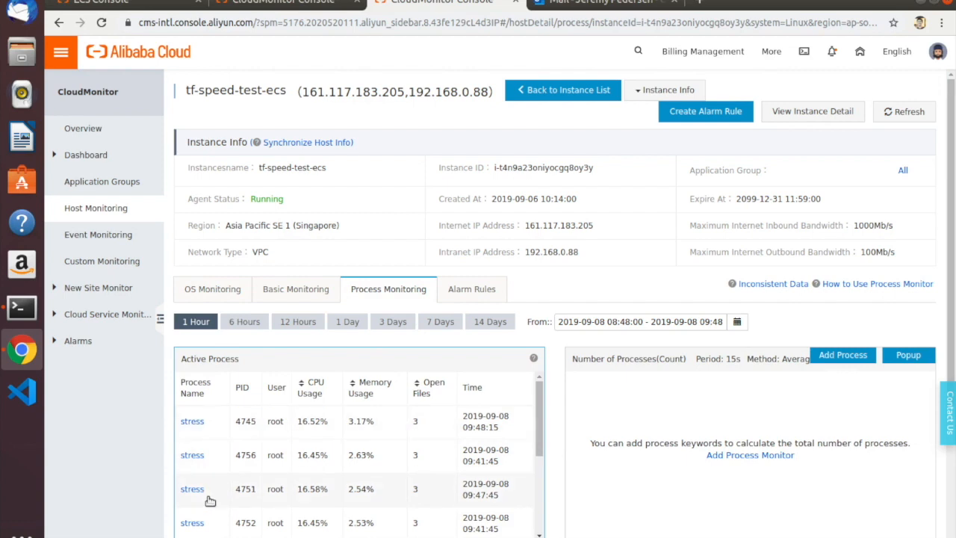
- Open the two HighMemoryUsage alarm emails and the HighMemoryUsage OK notification in the Outlook inbox
{"action": "left_click", "coordinate": [561, 6]}
{"action": "left_click", "coordinate": [356, 208]}
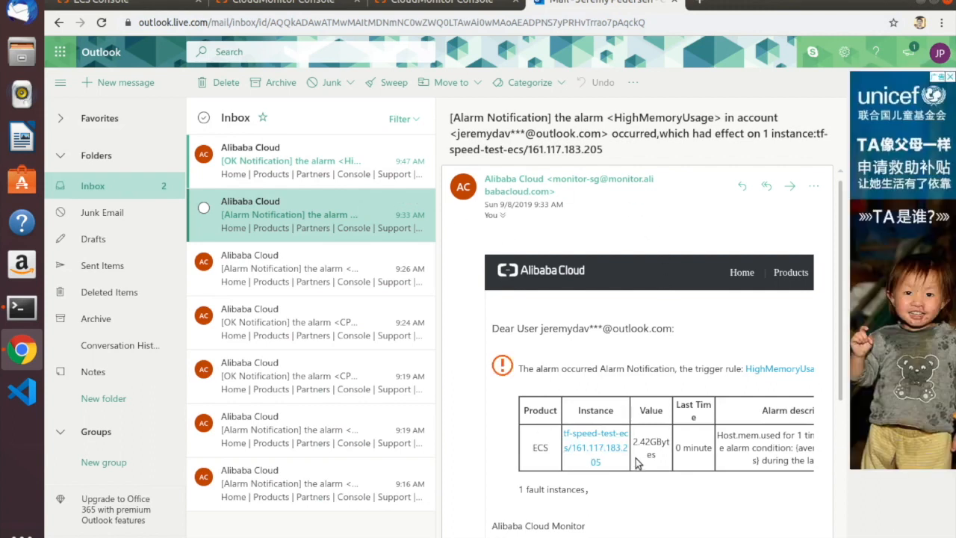
{"action": "left_click", "coordinate": [309, 168]}
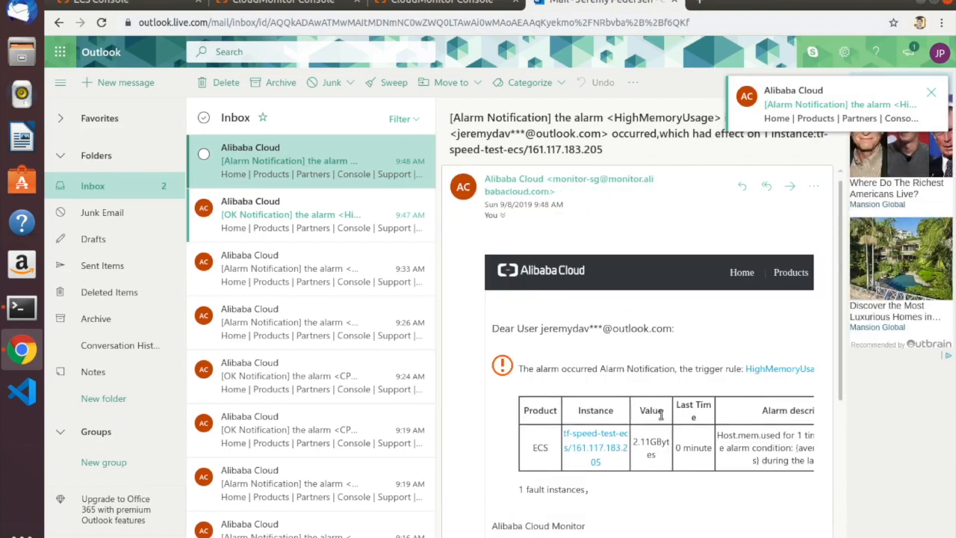
{"action": "left_click", "coordinate": [306, 213]}
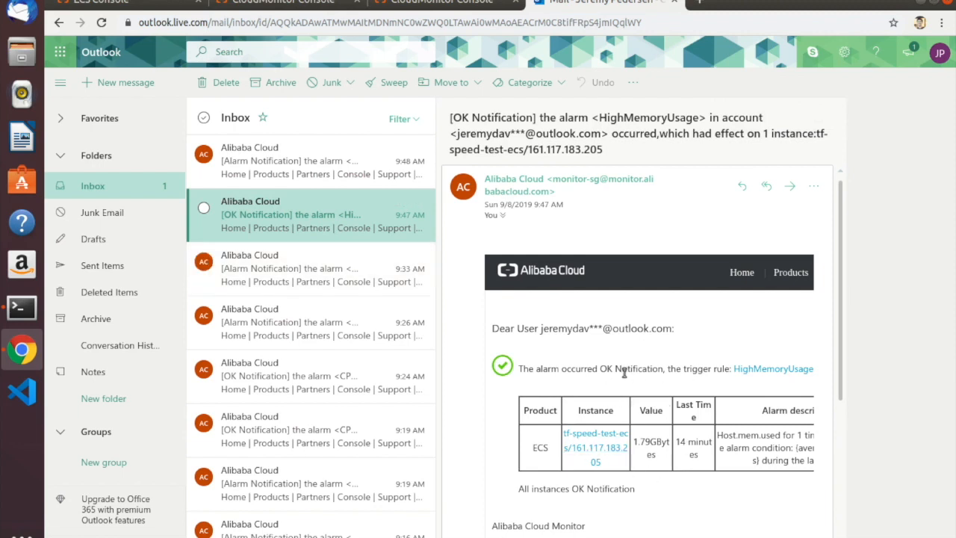
- Stop the memory stress test in the terminal, and refresh the host alarm rules list in CloudMonitor
{"action": "left_click", "coordinate": [22, 306]}
{"action": "key", "text": "ctrl+c"}
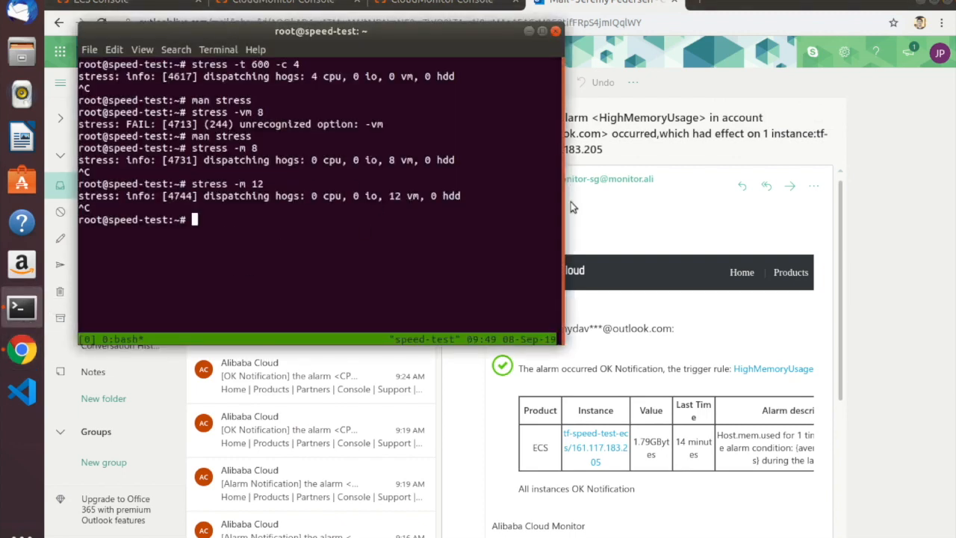
{"action": "left_click", "coordinate": [601, 220]}
{"action": "left_click", "coordinate": [298, 6]}
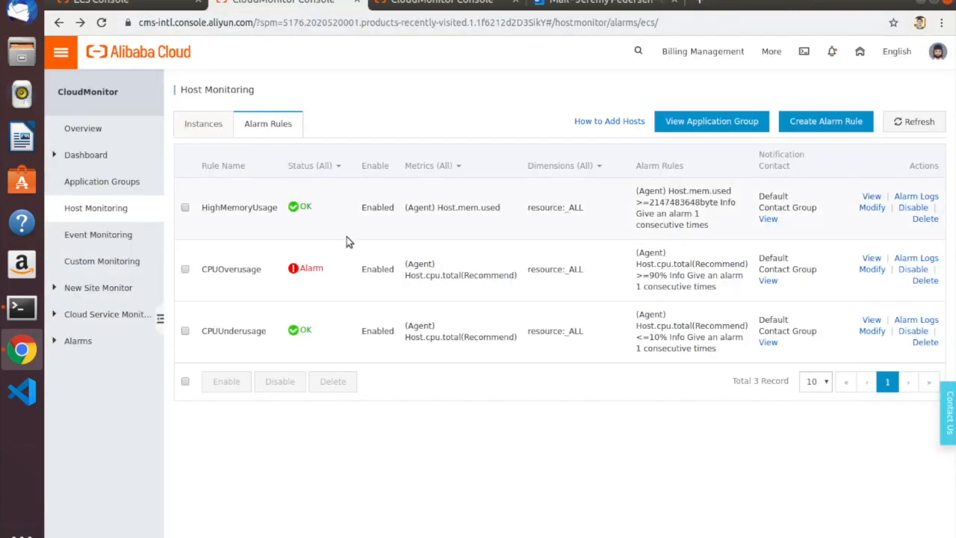
{"action": "left_click", "coordinate": [915, 121]}
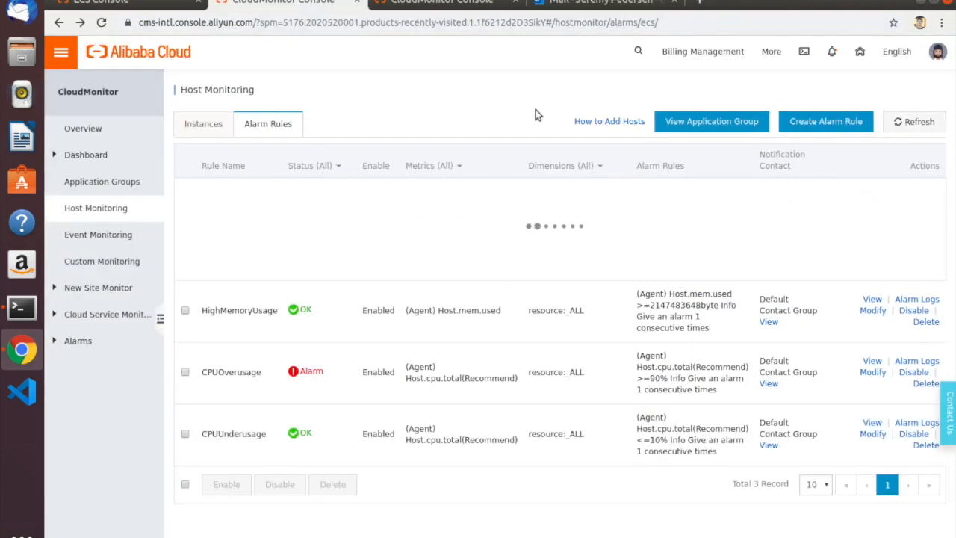